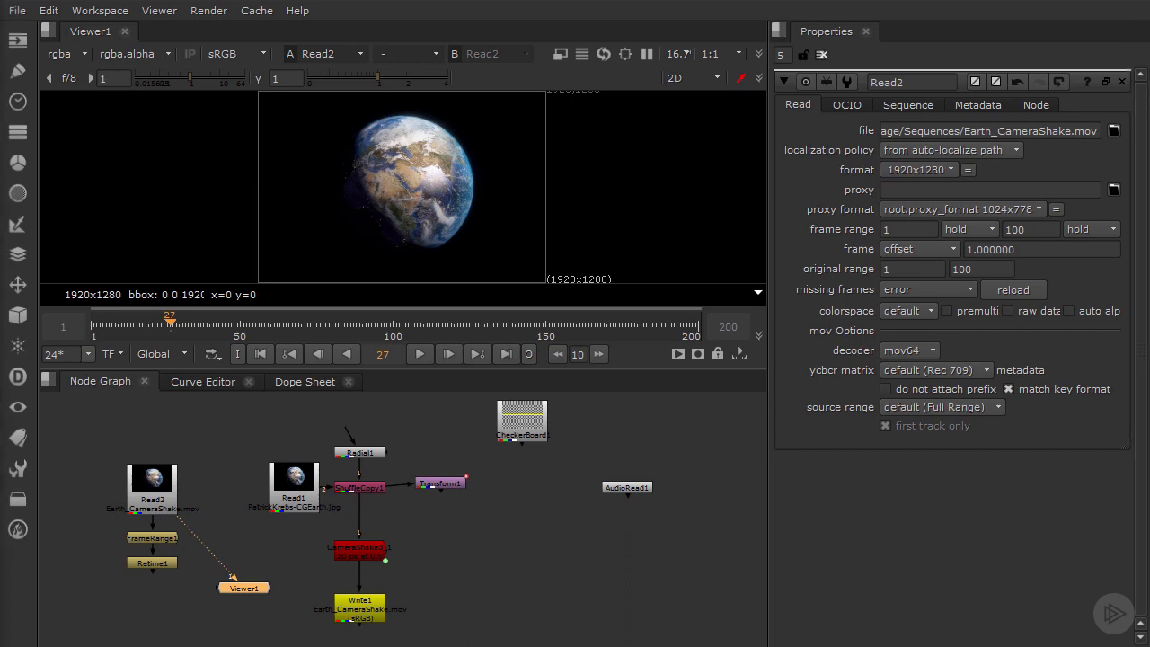
Step: Play the Earth_CameraShake.mov sequence from frame 1 to about frame 101 and view the Read2 clip in the Dope Sheet
left_click(92, 324)
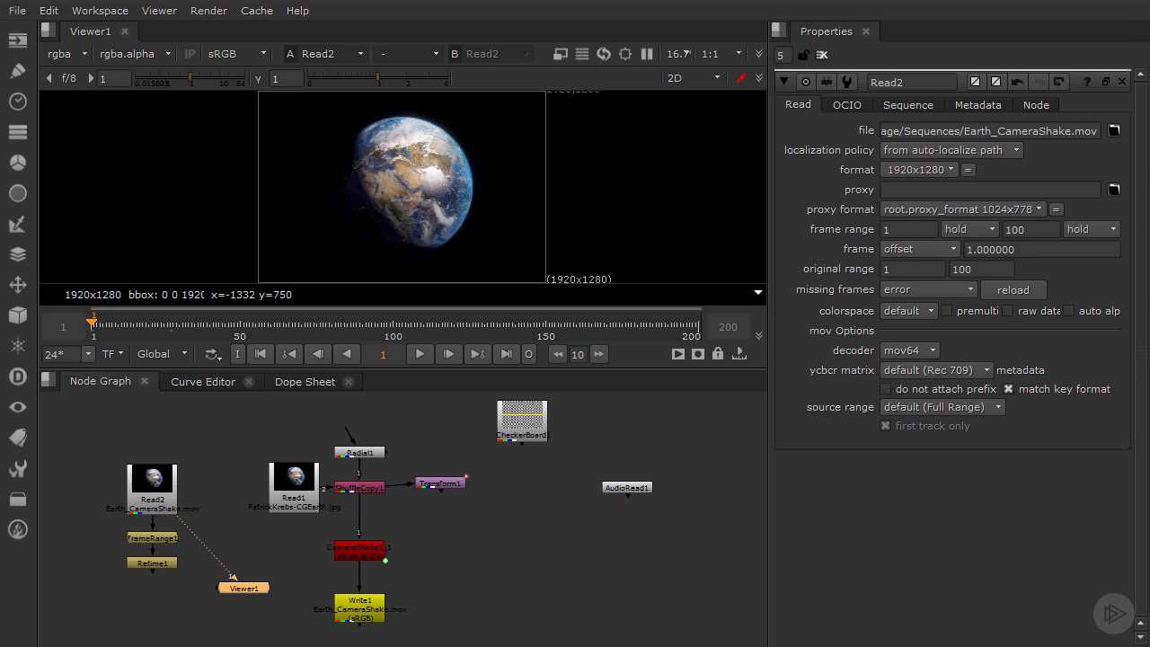
left_click(153, 497)
left_click(244, 587)
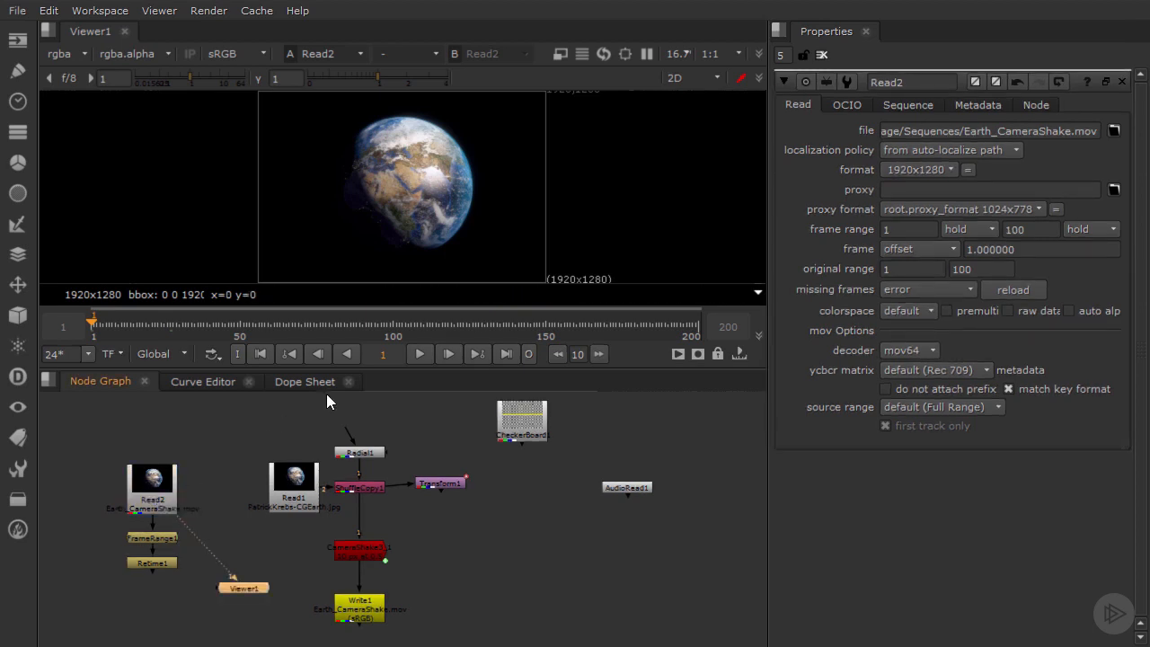
left_click(420, 355)
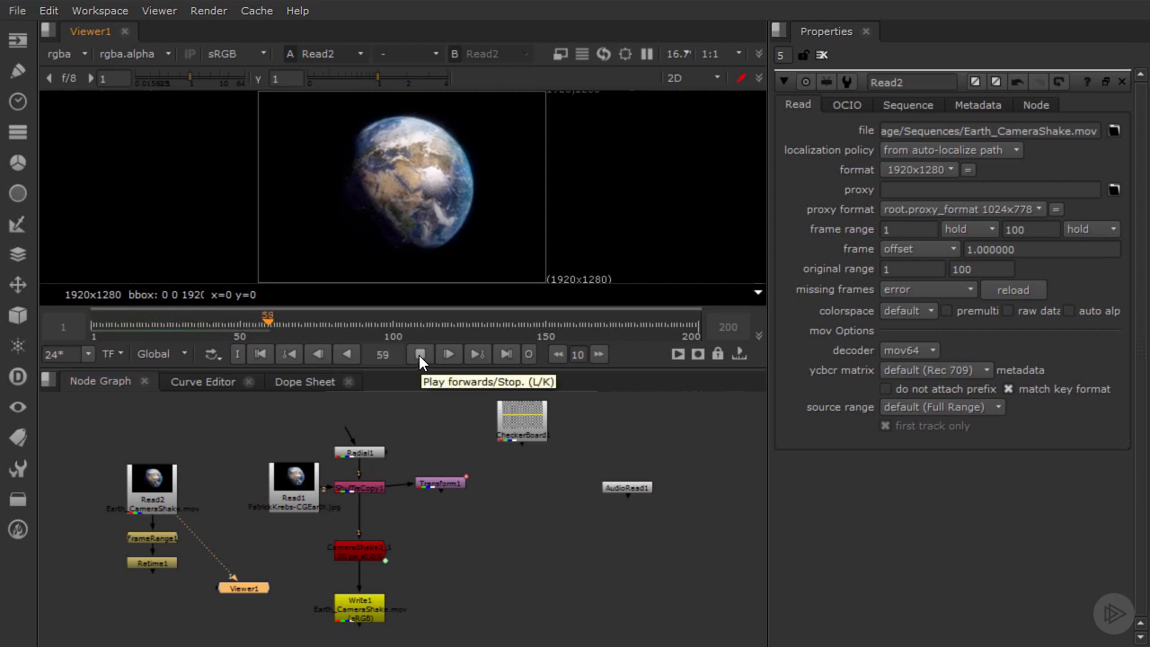
left_click(418, 354)
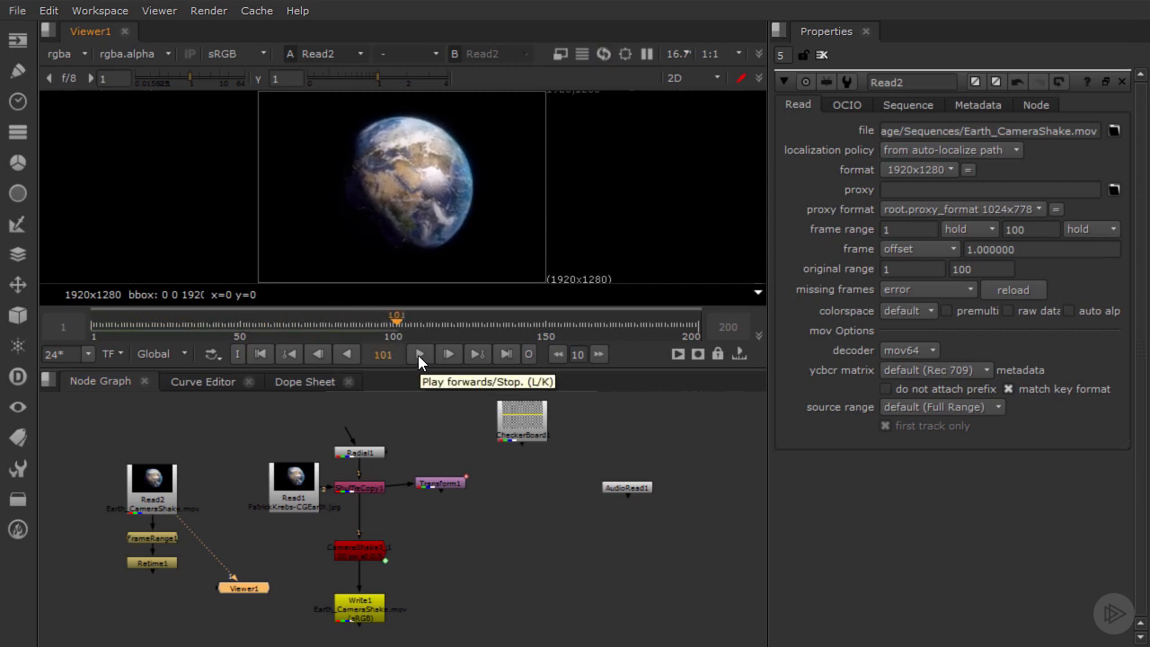
left_click(319, 384)
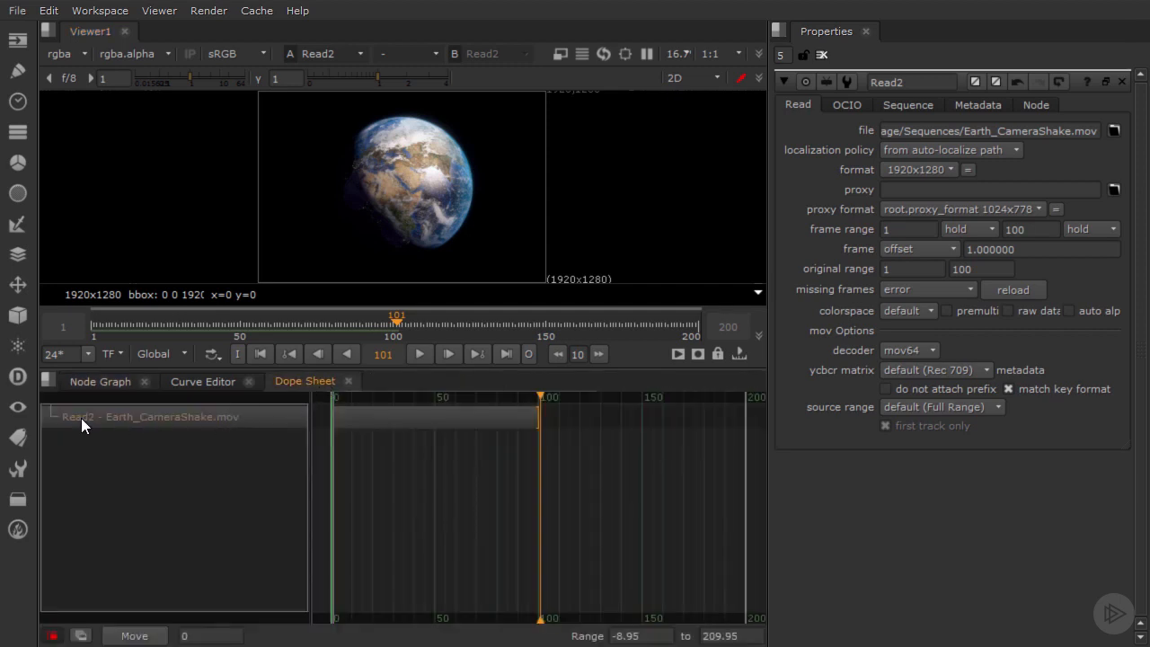
Step: Rename the Read2 node in the Node Graph as MasterreadNode
left_click(118, 381)
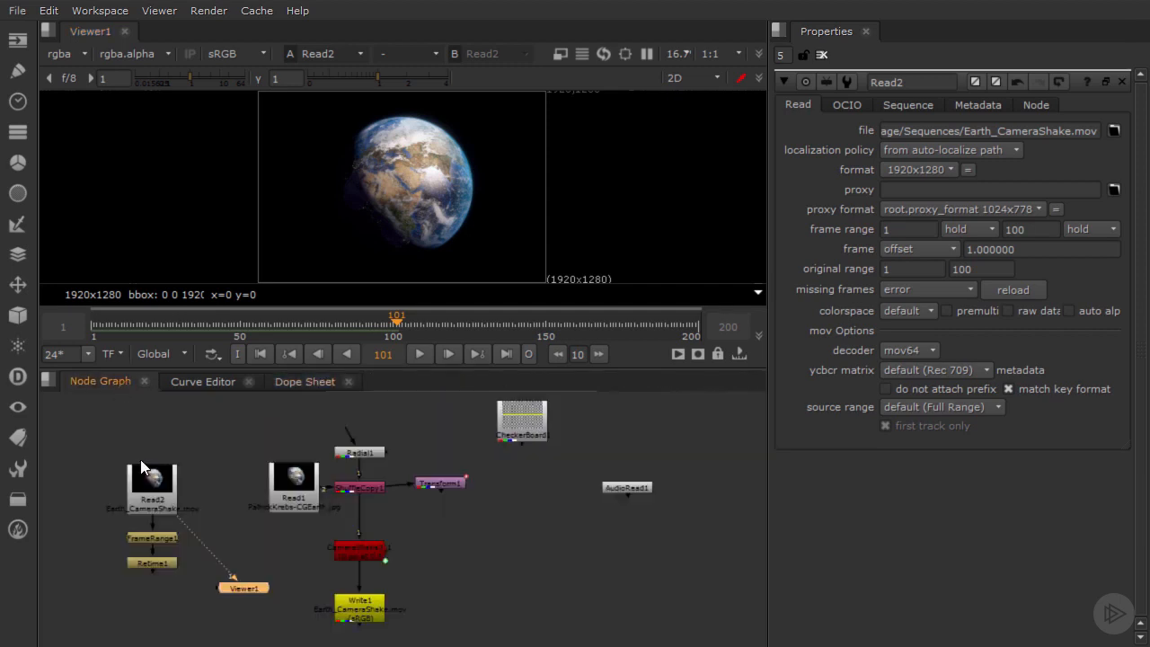
left_click(143, 498)
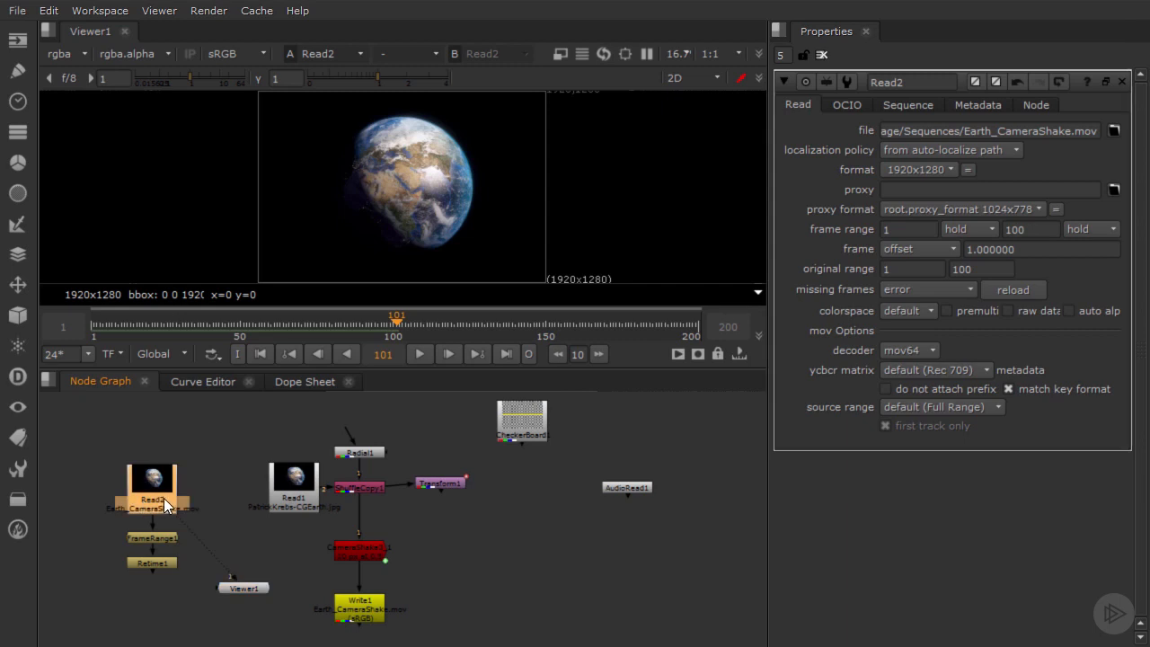
double_click(907, 81)
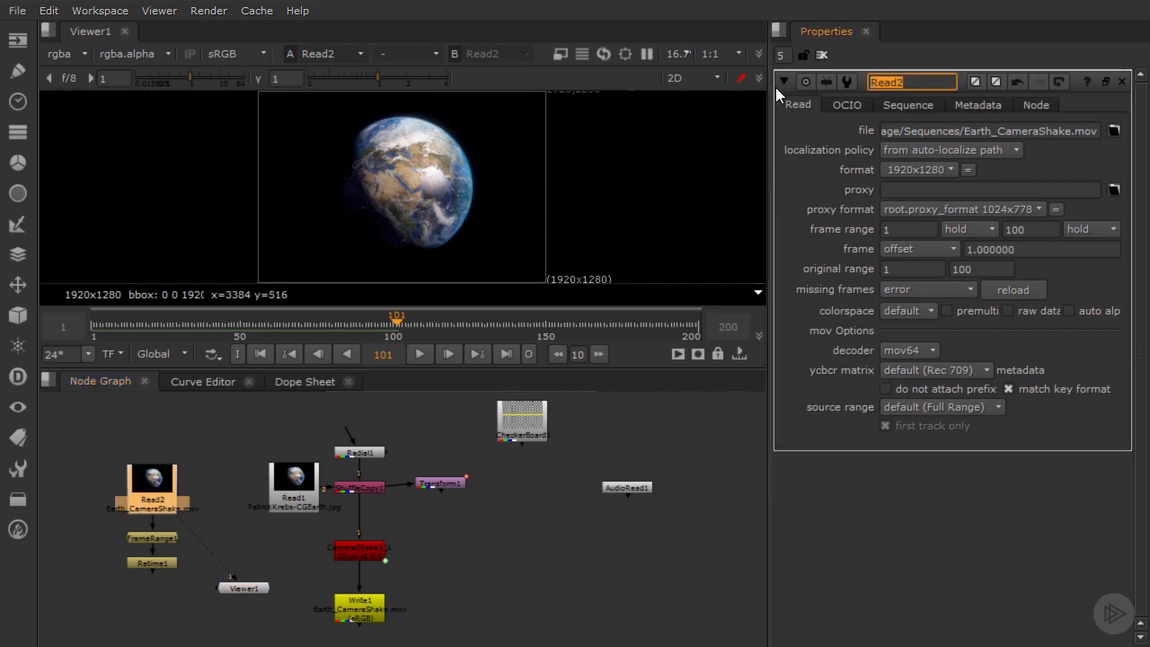
type("MasterreadNode")
key("Return")
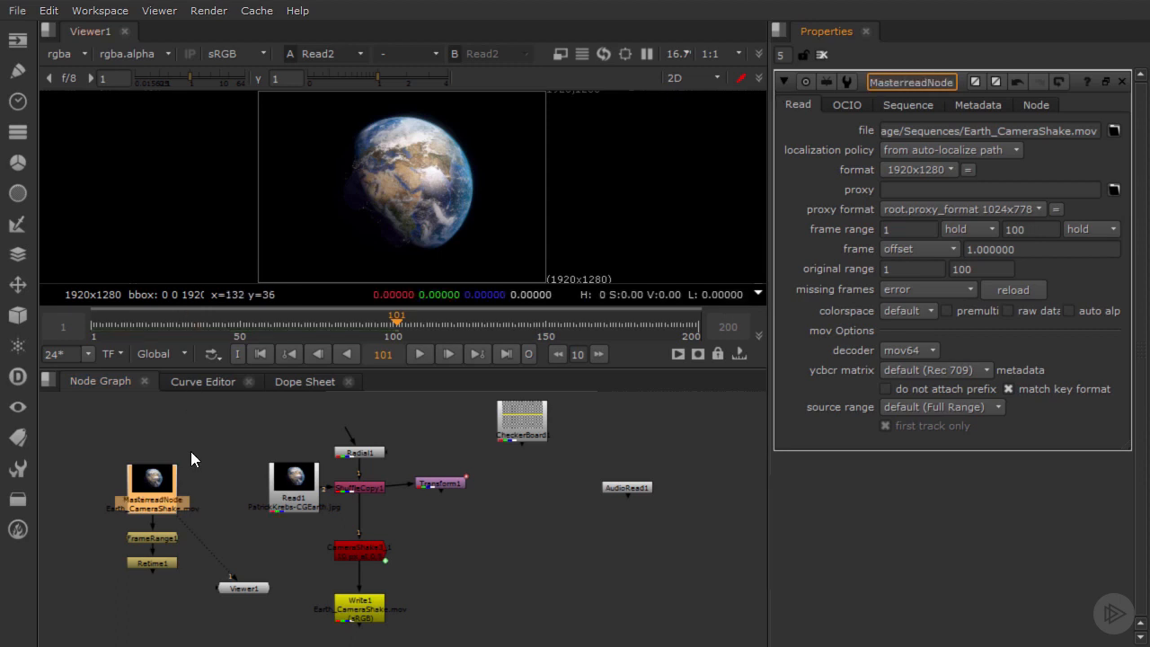
Step: View the renamed clip in the Dope Sheet and play the sequence from frame 1 past the clip's end
left_click(306, 381)
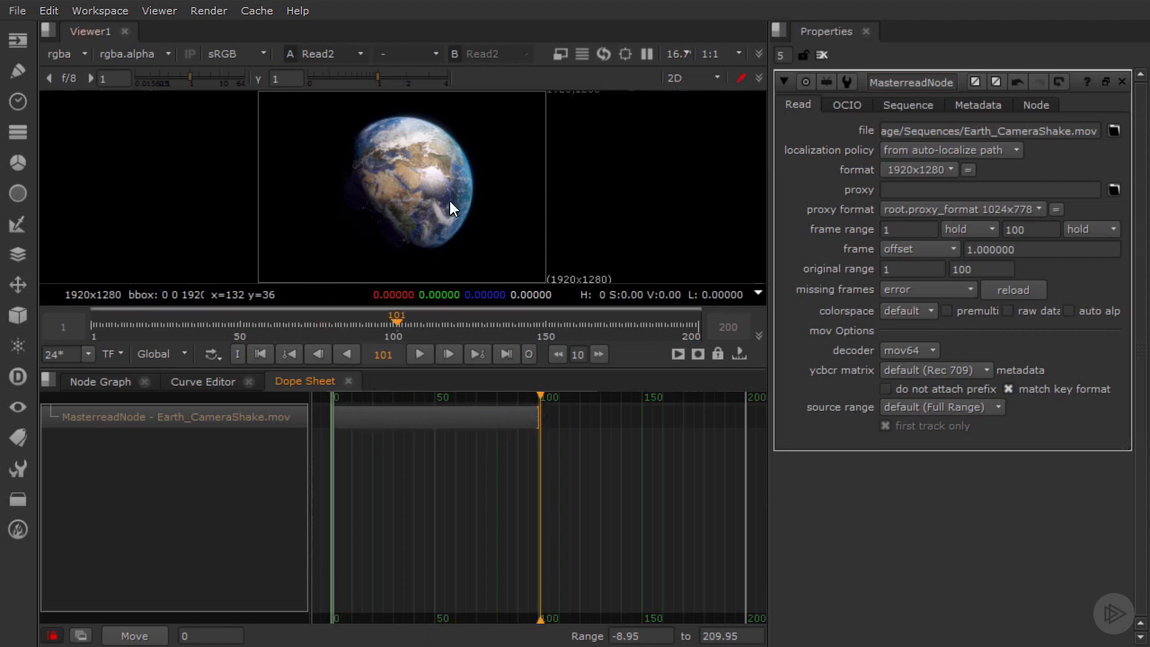
left_click(260, 354)
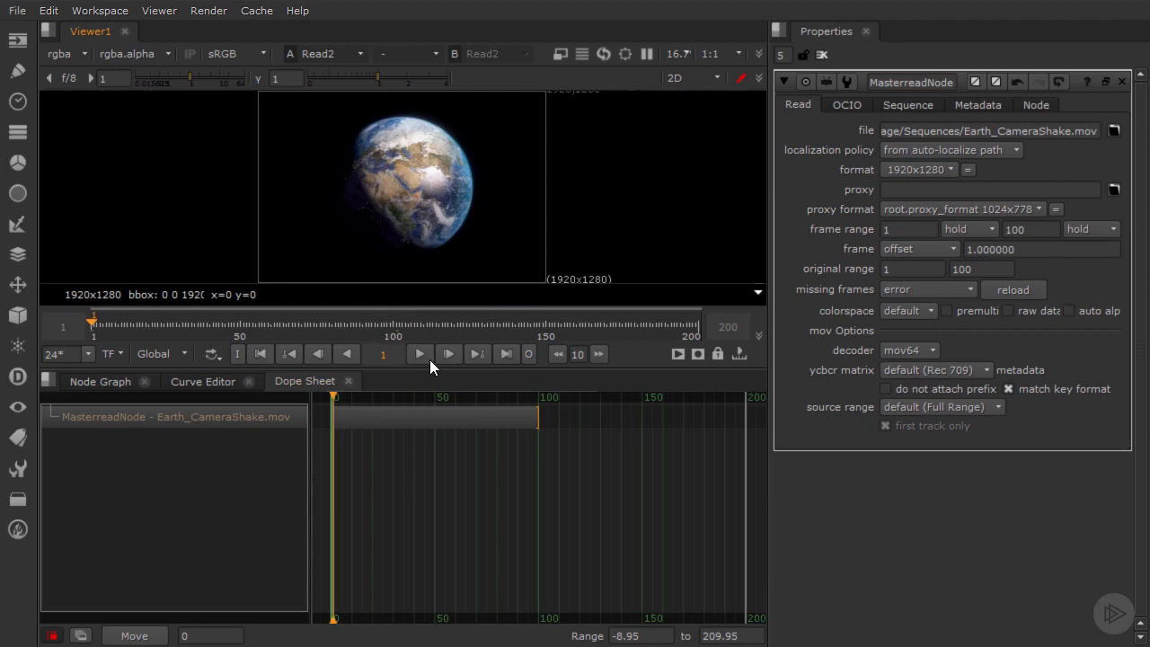
left_click(429, 359)
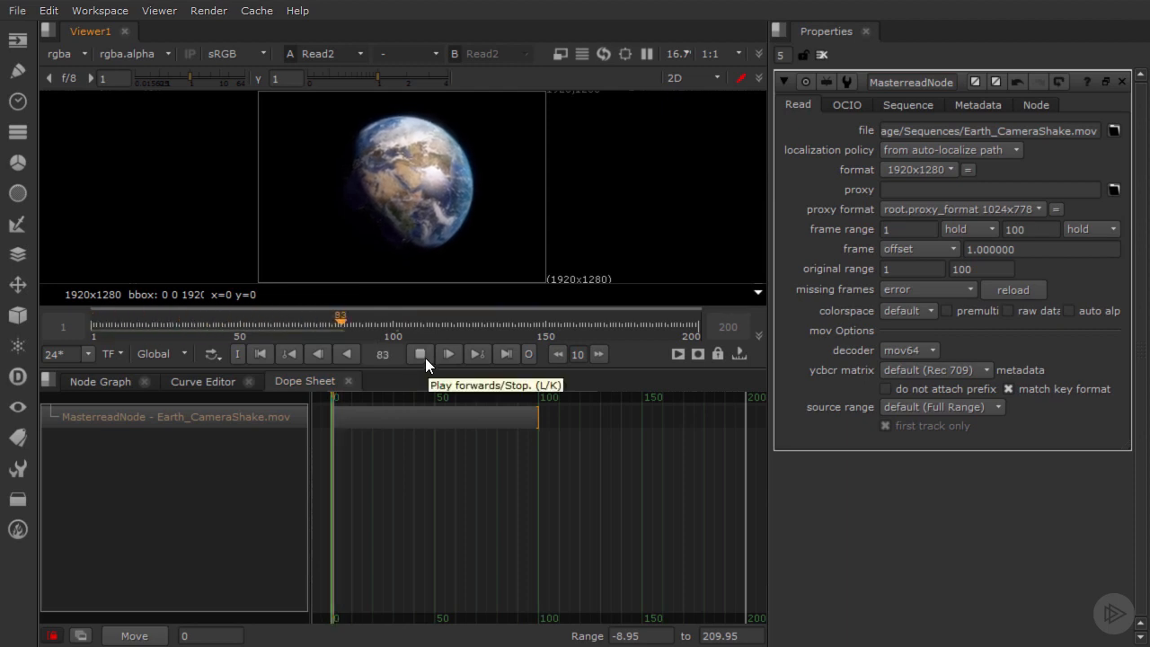
left_click(425, 357)
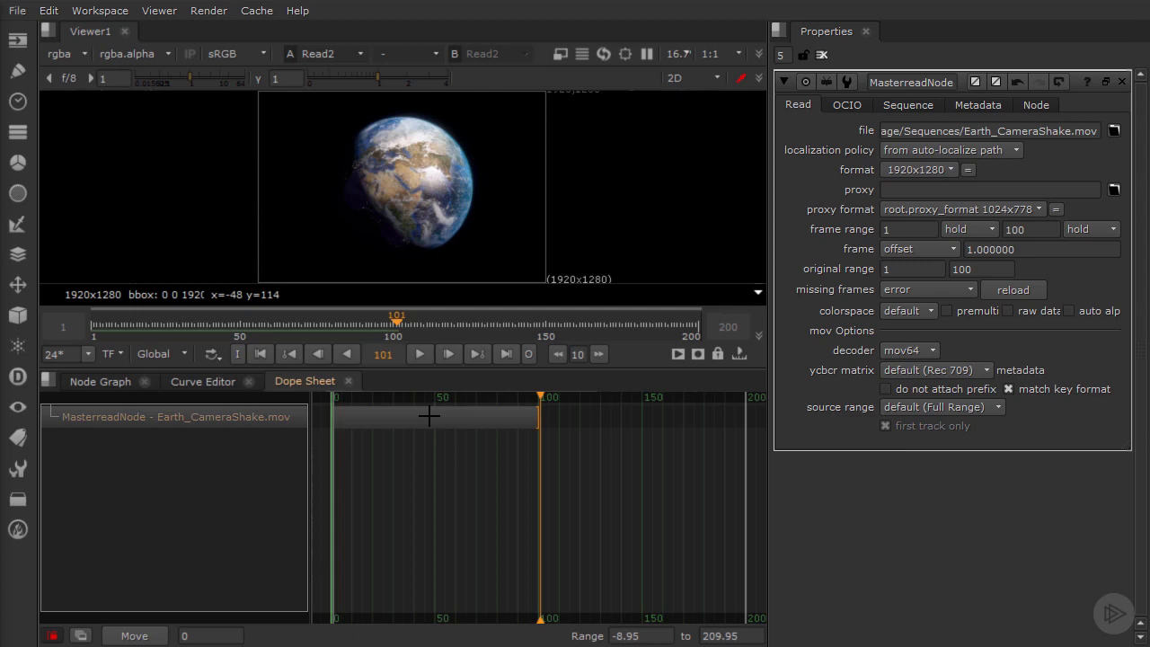
Step: Shift the whole MasterreadNode clip in the Dope Sheet so it starts at frame 26
left_click(429, 415)
left_click_drag(428, 415, 533, 424)
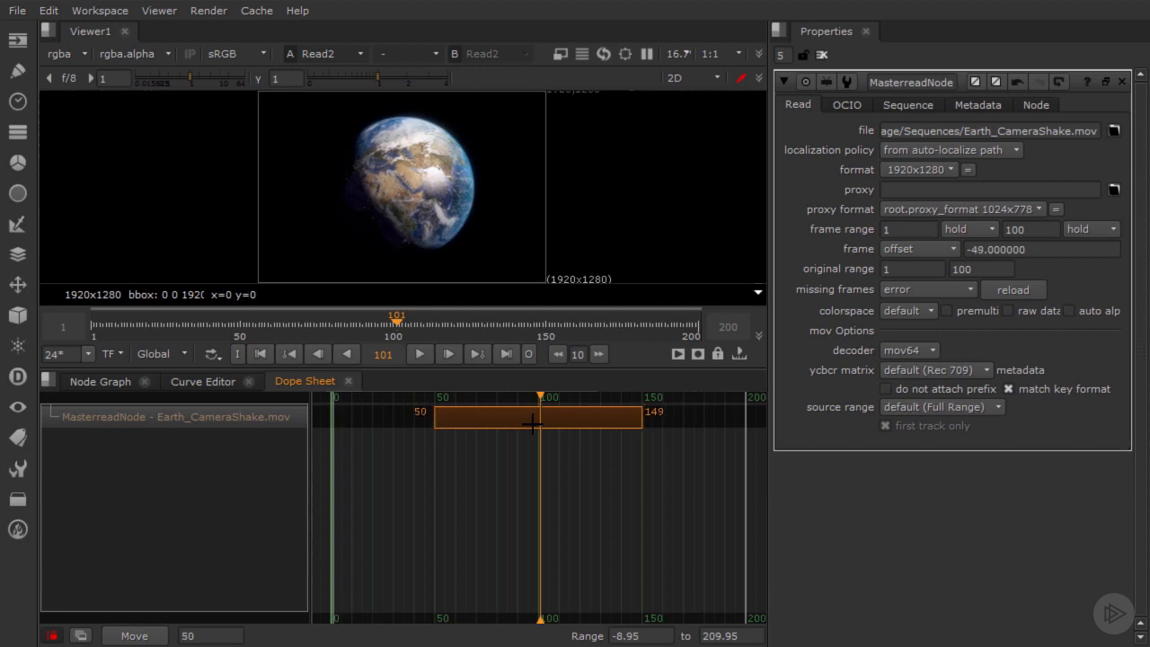
left_click_drag(534, 424, 478, 424)
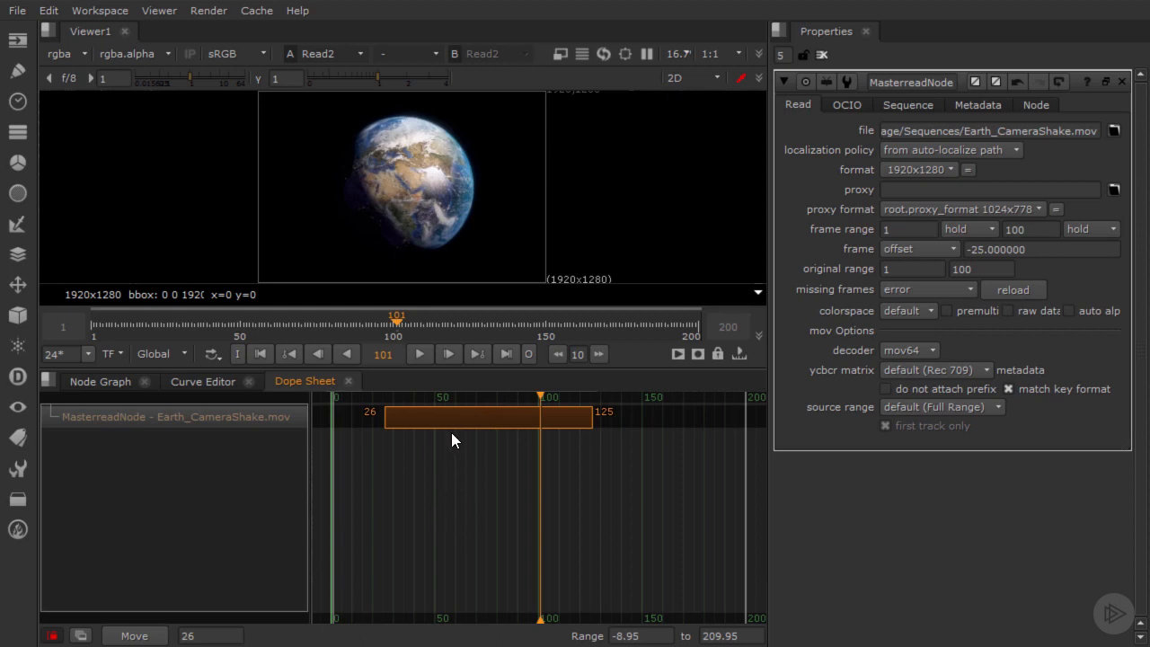
Step: Play the sequence twice from frame 1 to check the timing of the shifted clip
left_click(261, 353)
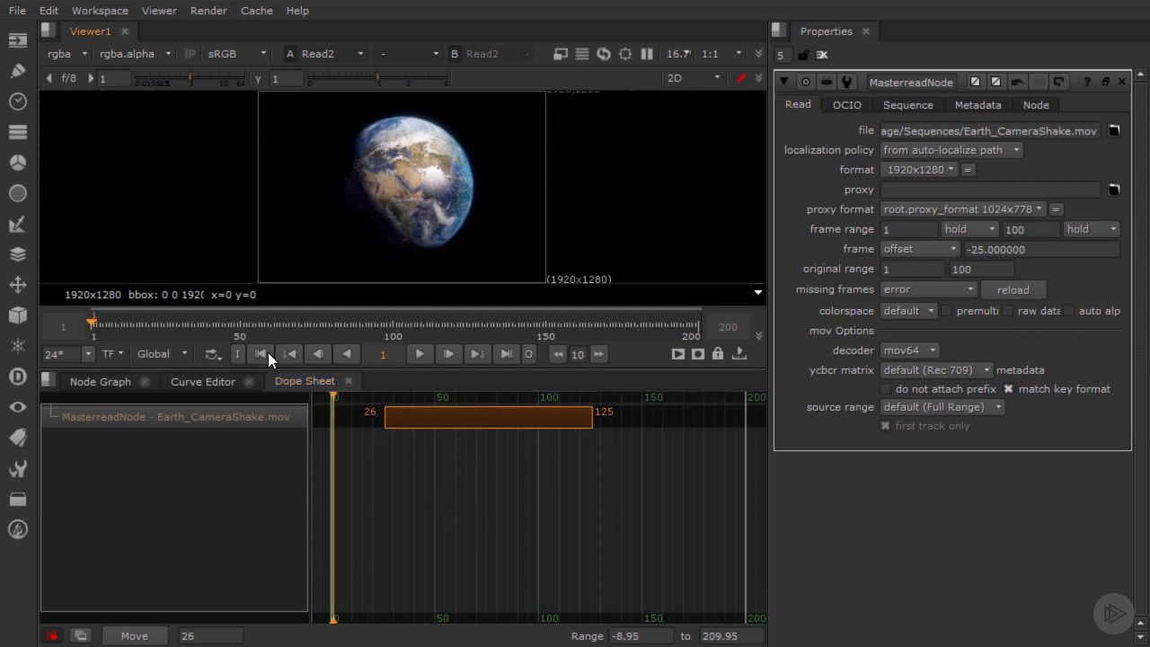
left_click(418, 354)
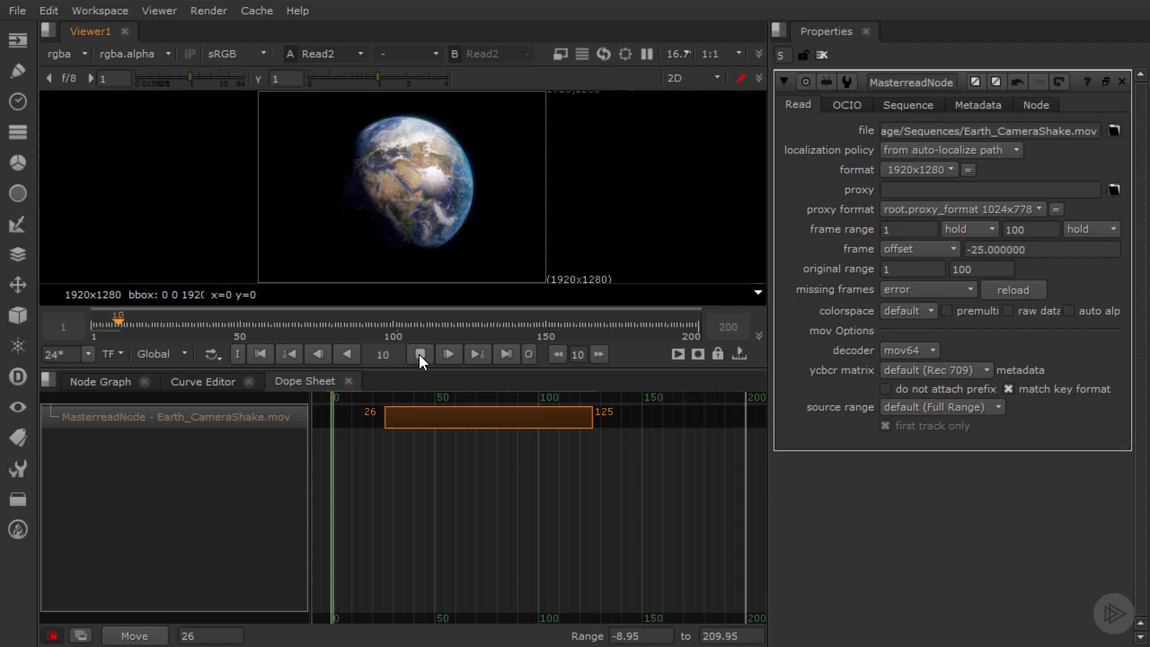
left_click(418, 353)
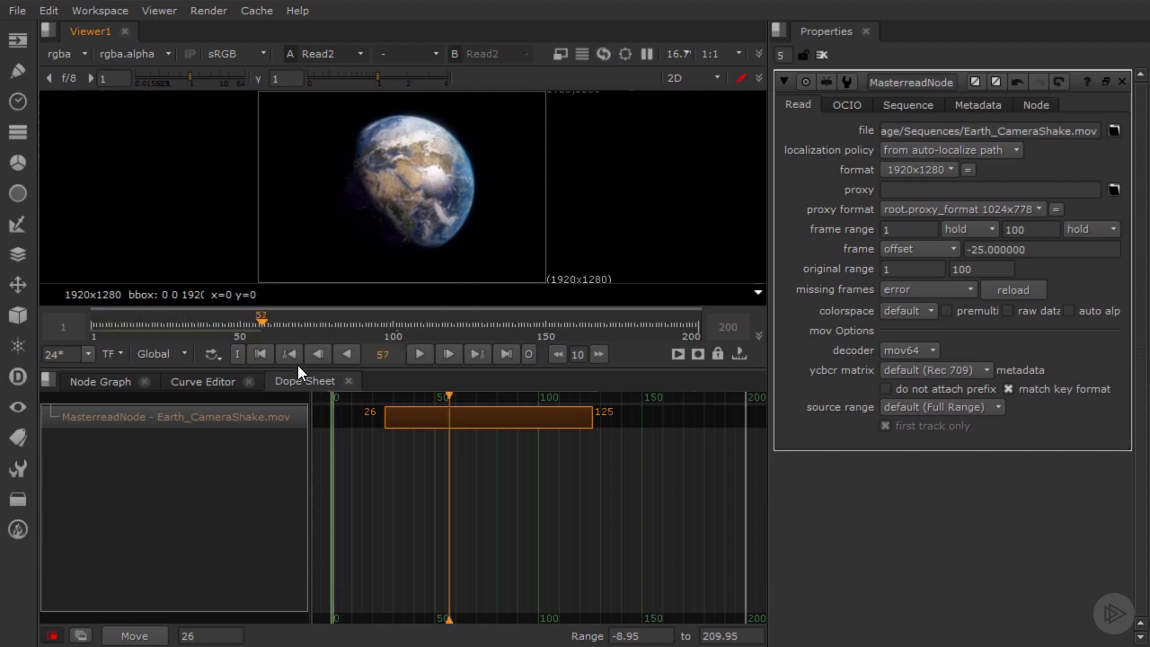
left_click(261, 353)
left_click(420, 353)
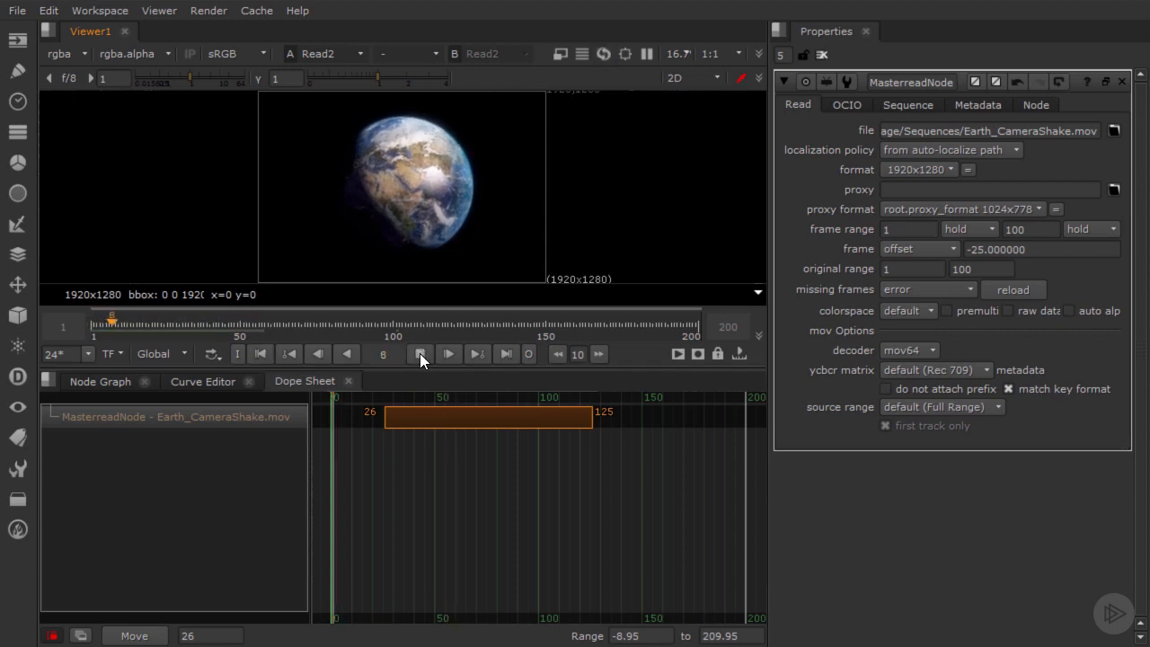
left_click(420, 353)
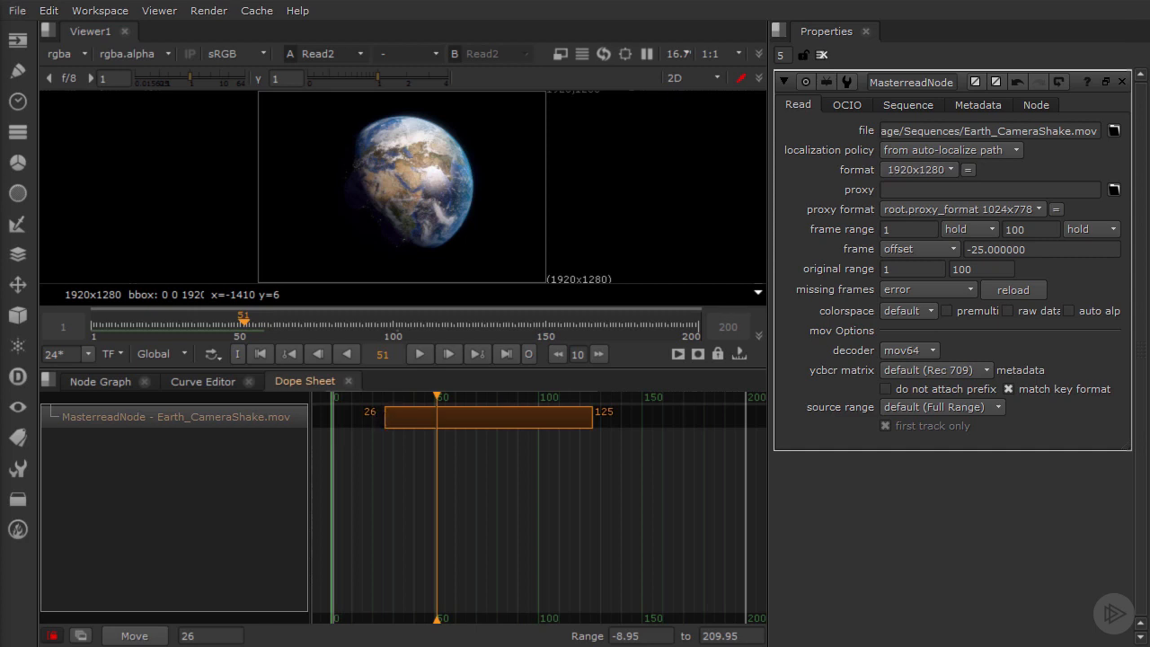
Step: Trim the clip's start to frame 51, and extend it back to frame 26
left_click(385, 420)
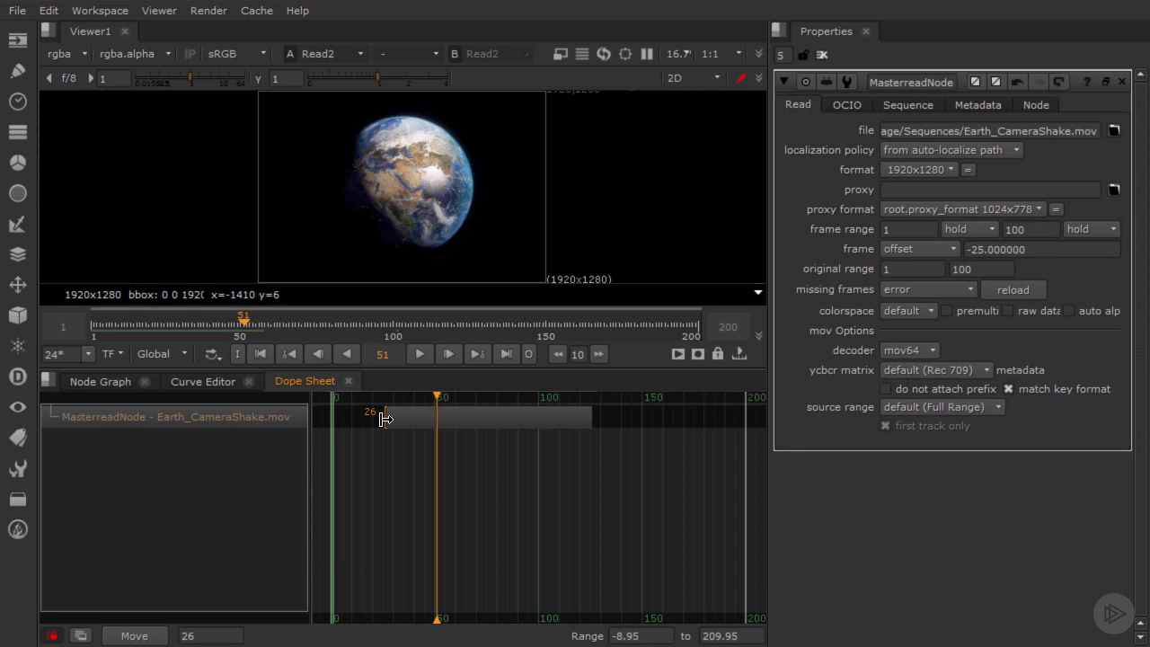
left_click_drag(385, 419, 435, 417)
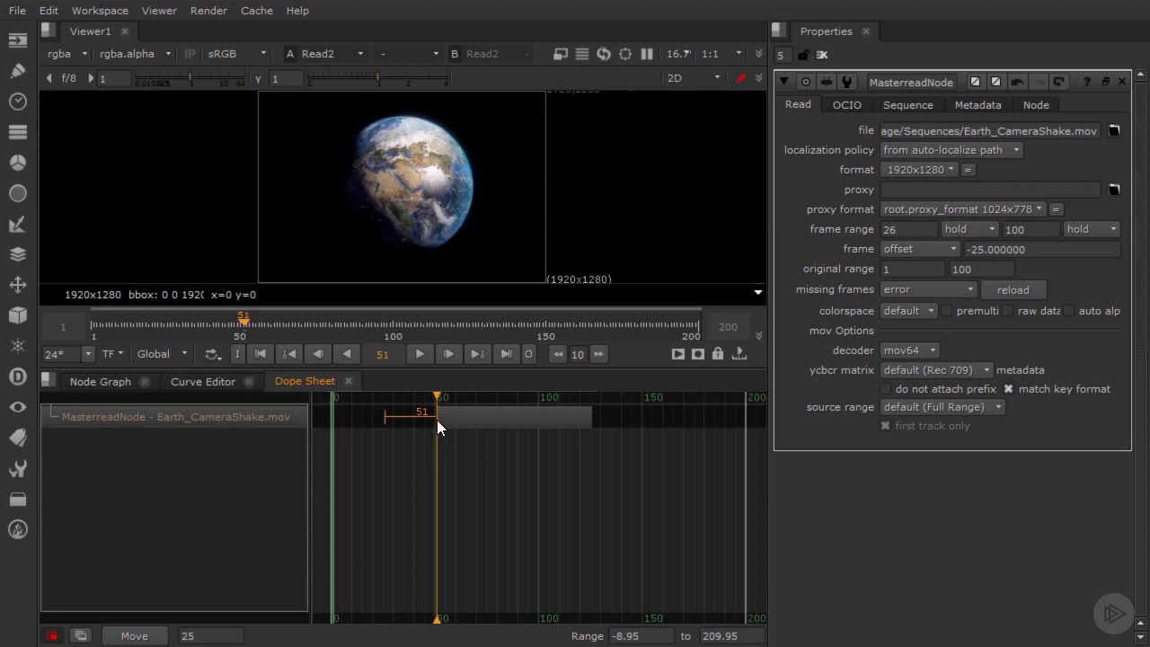
left_click_drag(437, 420, 386, 416)
left_click(446, 416)
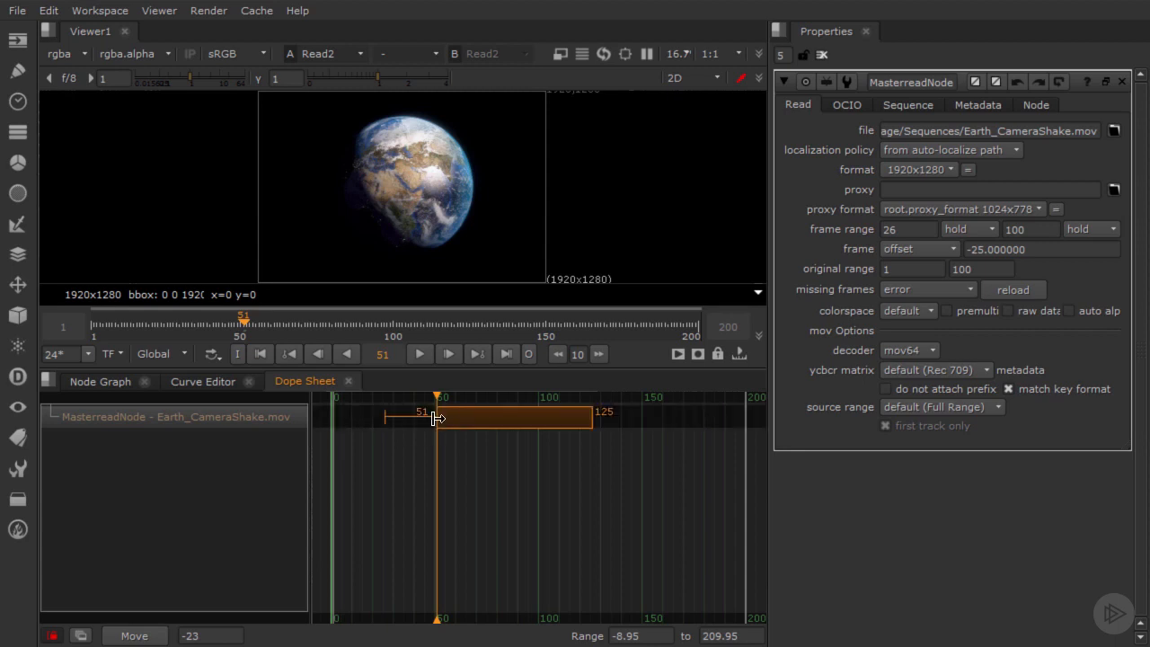
left_click_drag(438, 418, 382, 423)
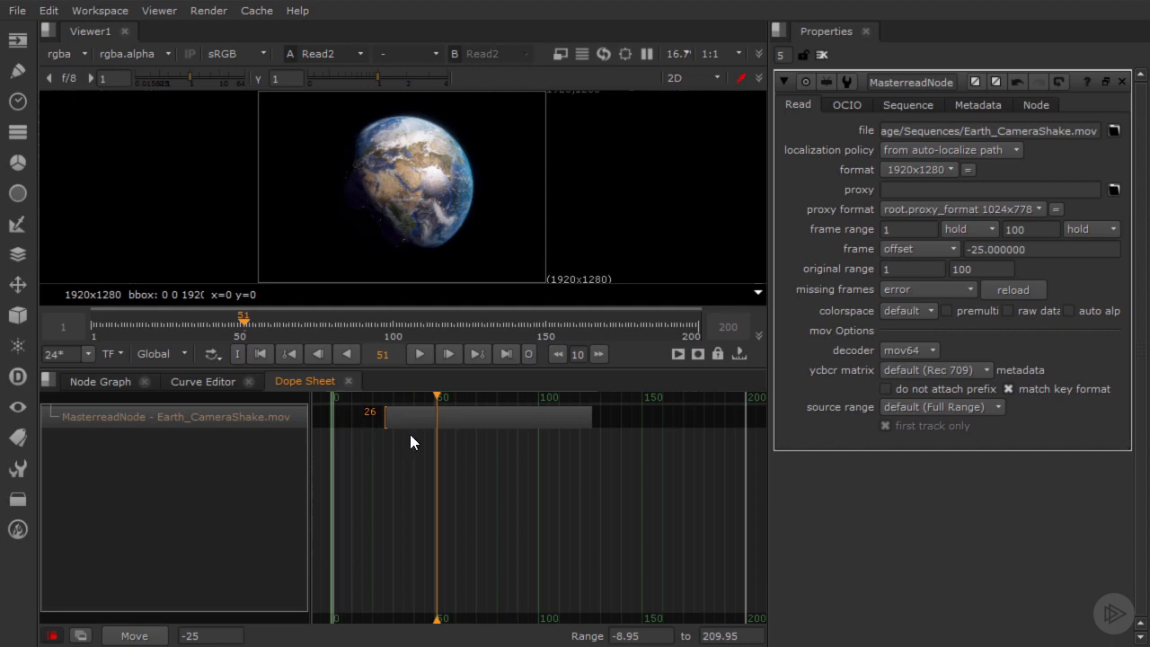
Step: Trim 25 frames off the clip's end, shift the clip to span frames 1 to 75, and play past its end
left_click(593, 415)
left_click_drag(593, 416, 444, 419)
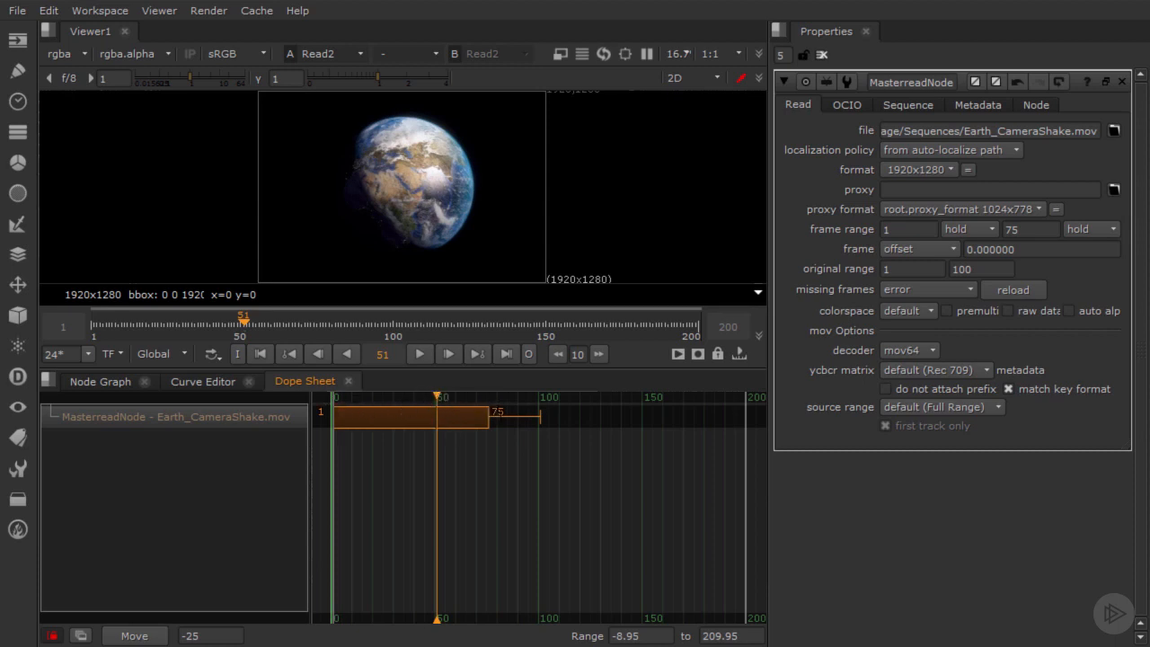
left_click(417, 353)
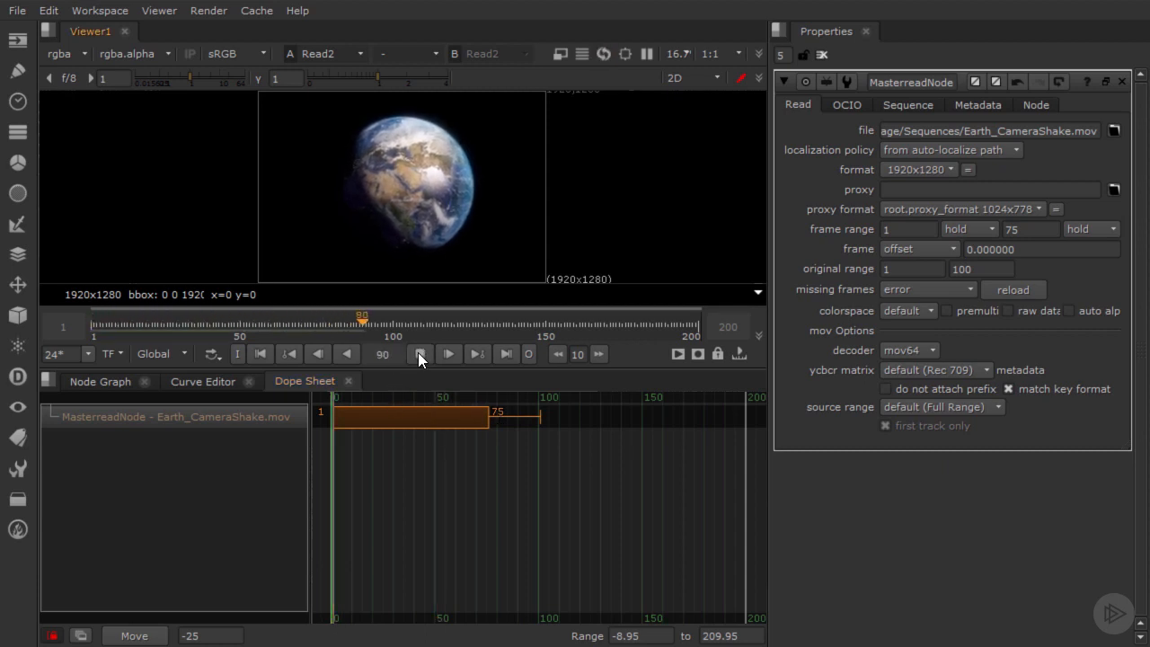
left_click(418, 353)
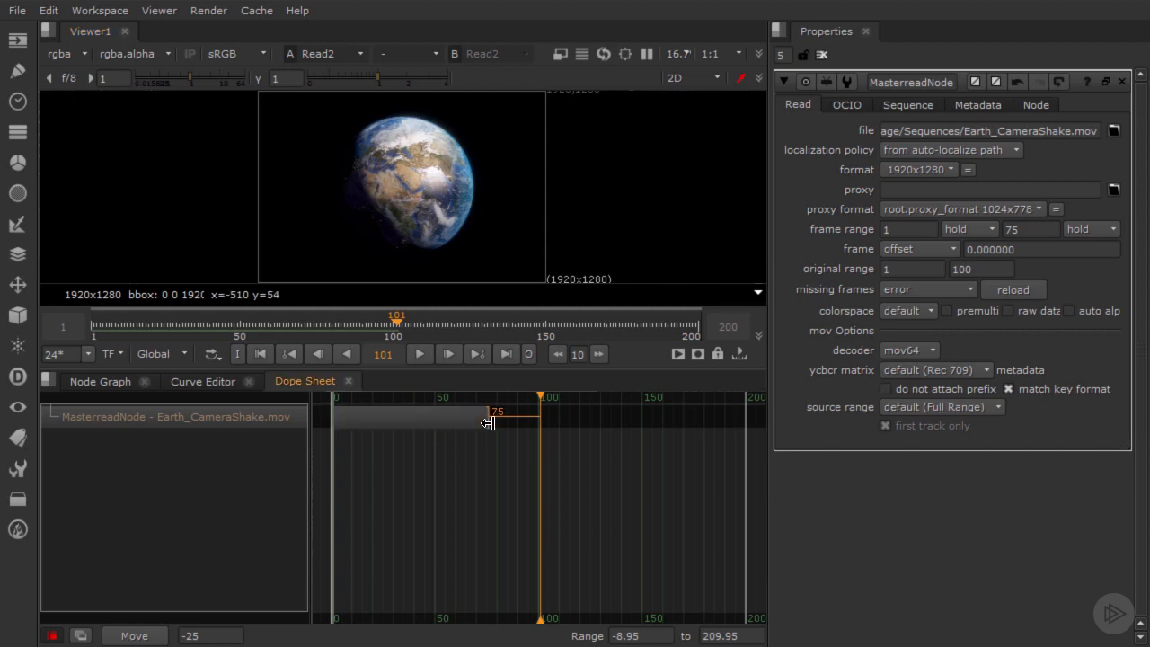
Step: Extend the clip's end back to frame 100 and move the playhead to frame 50
left_click_drag(487, 423, 558, 430)
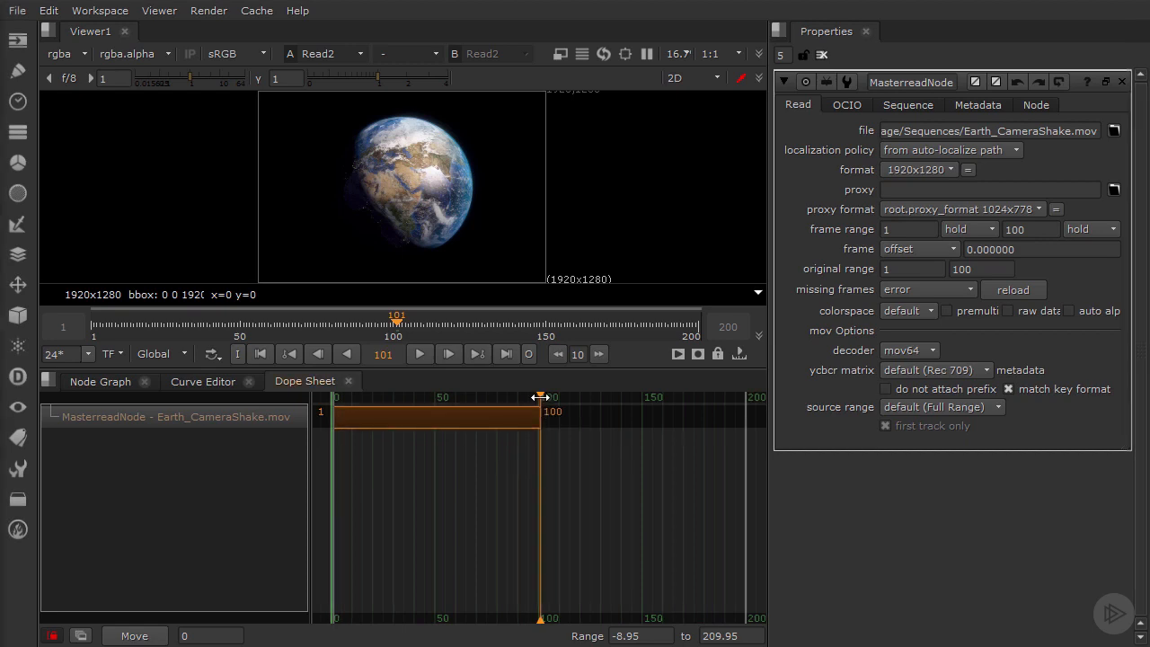
left_click_drag(540, 398, 435, 406)
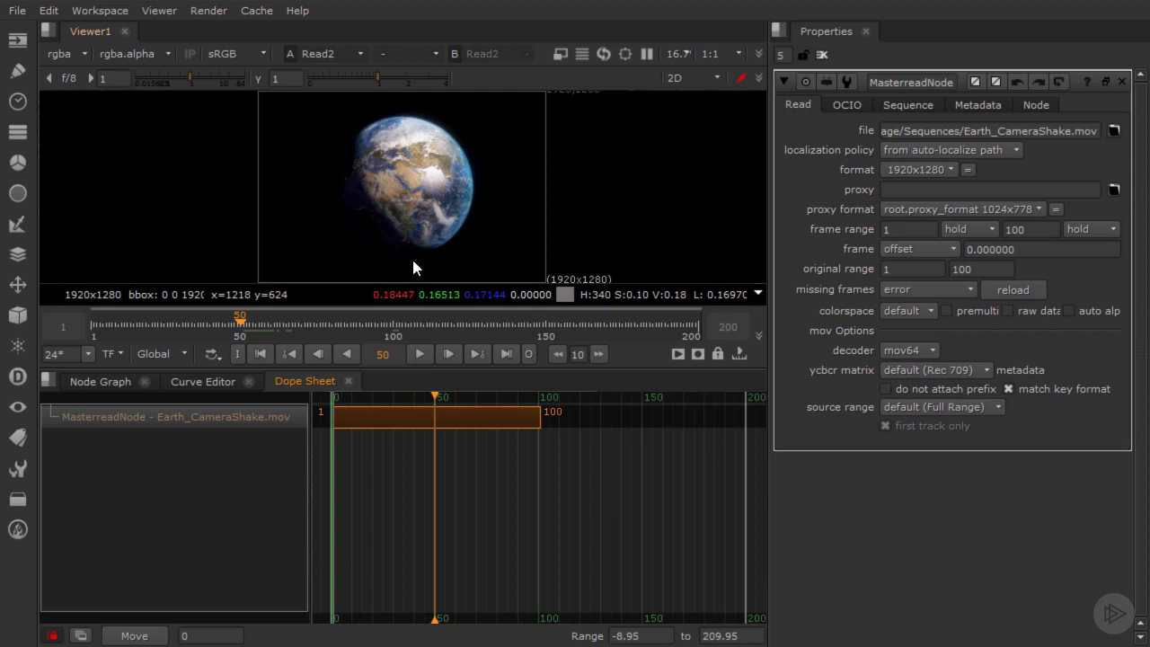
Step: Trim the MasterreadNode clip to start at frame 25 and end at frame 75
left_click(334, 416)
left_click_drag(334, 415, 384, 420)
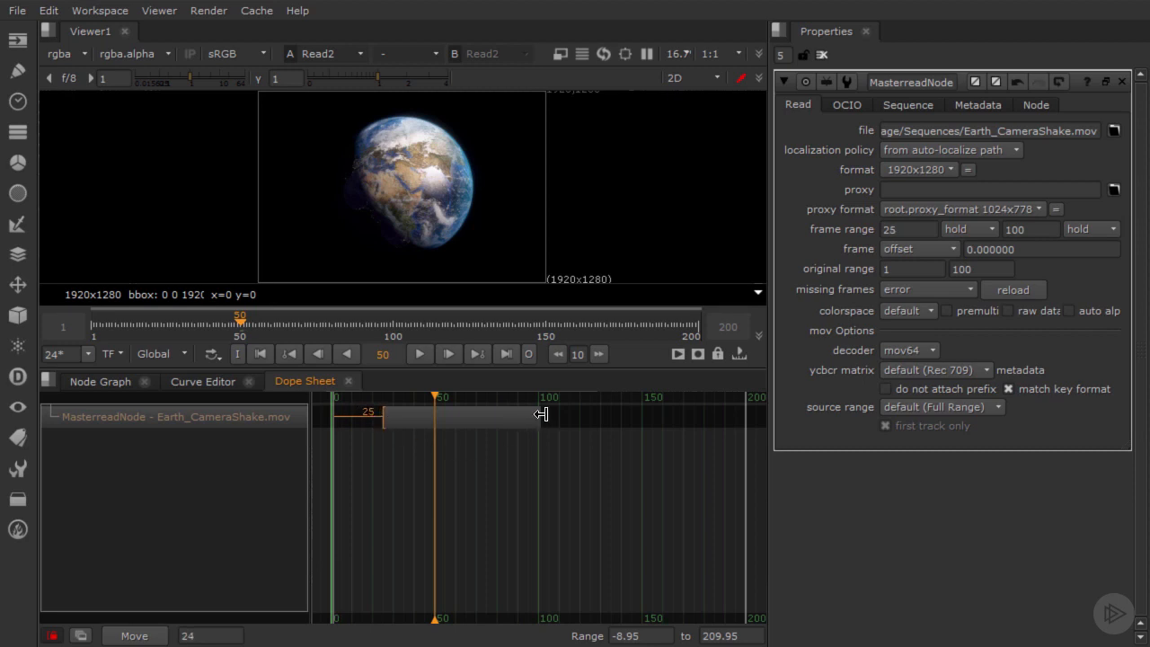
left_click_drag(541, 414, 489, 415)
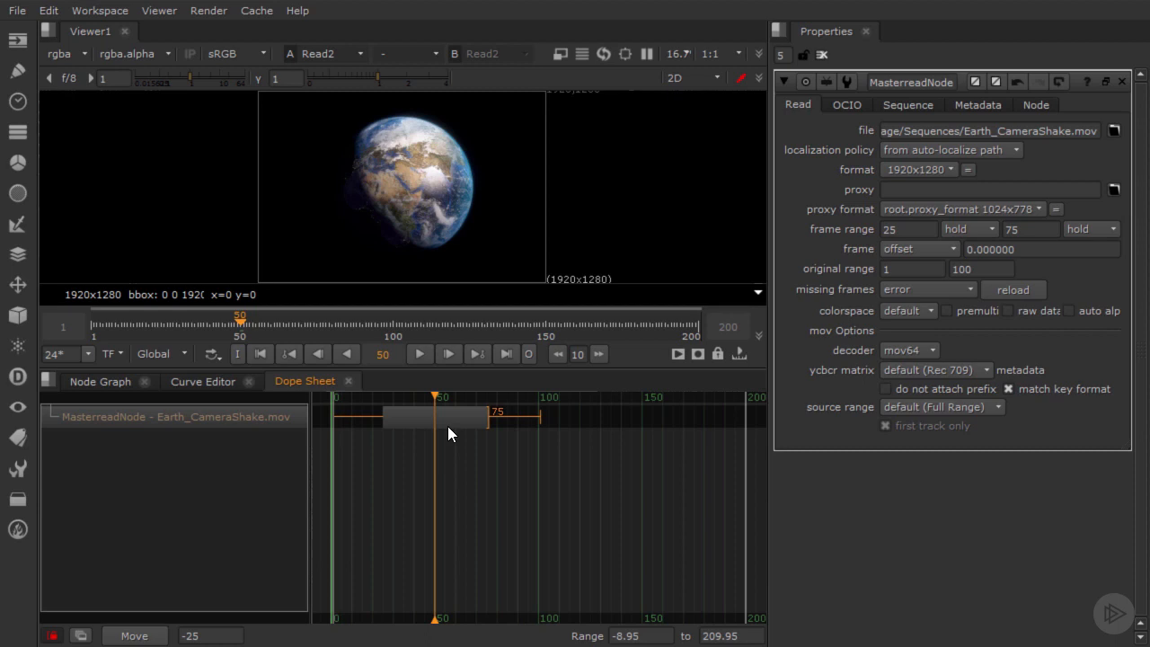
Step: Slip the source footage within the trimmed clip, first to an offset of 5, keeping the 25 and 75 edges fixed
left_click(447, 425)
mouse_move(447, 426)
left_mouse_down()
mouse_move(400, 432)
mouse_move(482, 431)
mouse_move(413, 433)
mouse_move(460, 434)
mouse_move(437, 436)
left_mouse_up()
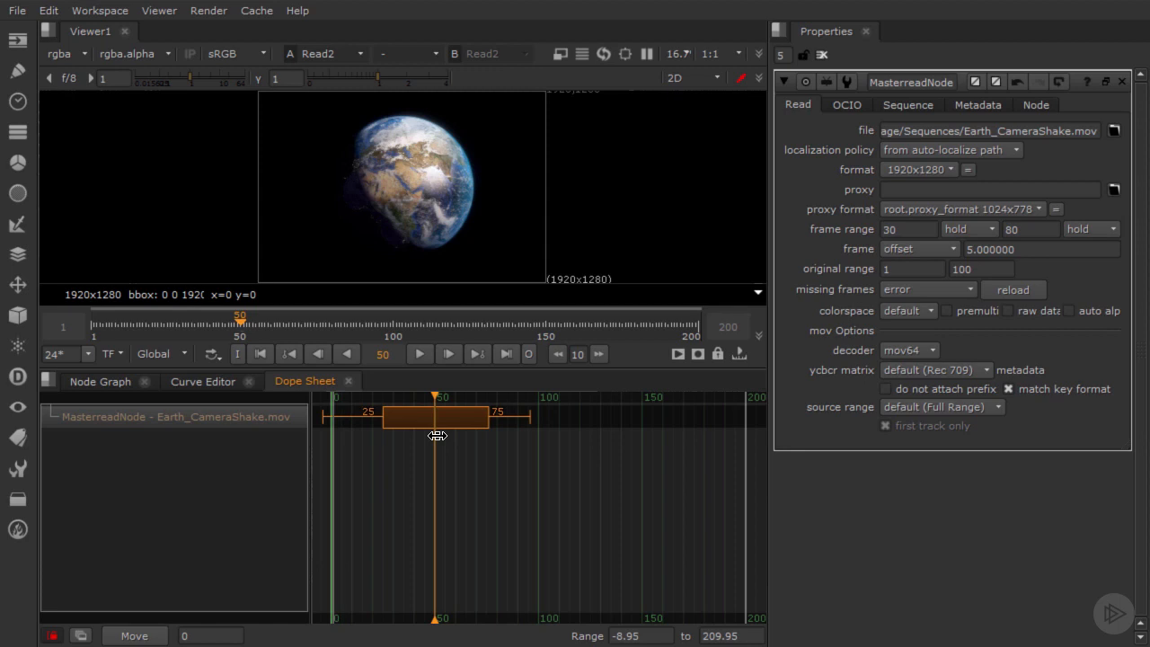
left_click_drag(437, 435, 432, 440)
left_click_drag(405, 423, 422, 441)
Step: Undo the slip and the start and end trims on the clip
key("ctrl+z")
key("ctrl+z")
key("ctrl+z")
key("ctrl+z")
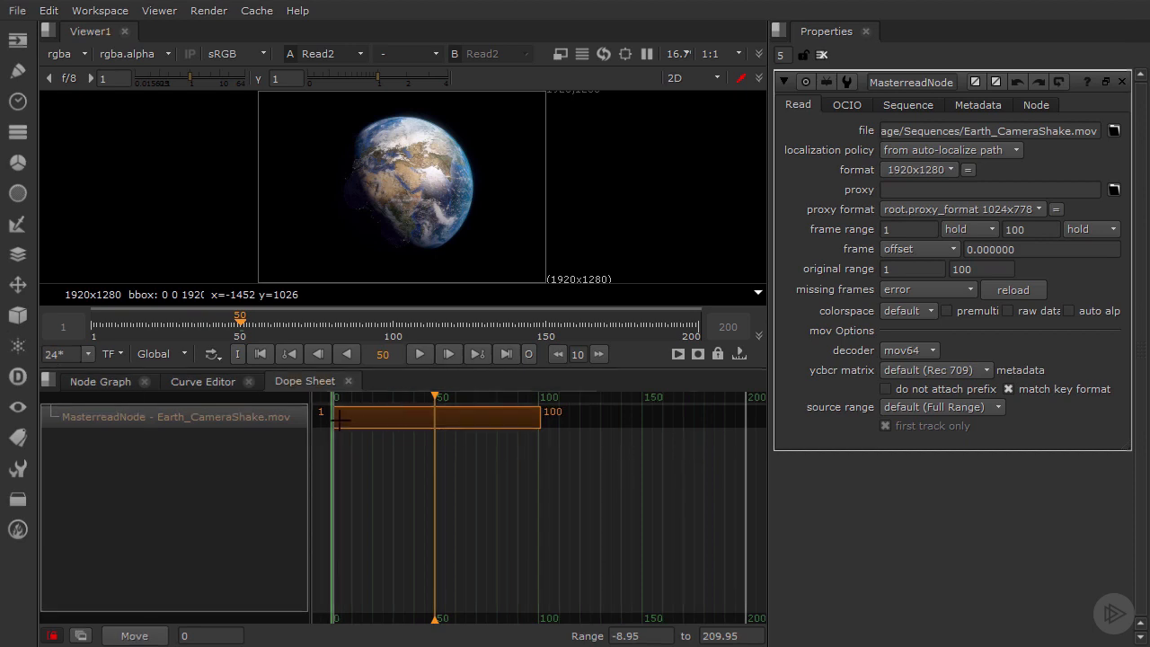
Step: Trim the clip's start to frame 50 and play the sequence from frame 1
left_click_drag(334, 428, 436, 420)
left_click(261, 354)
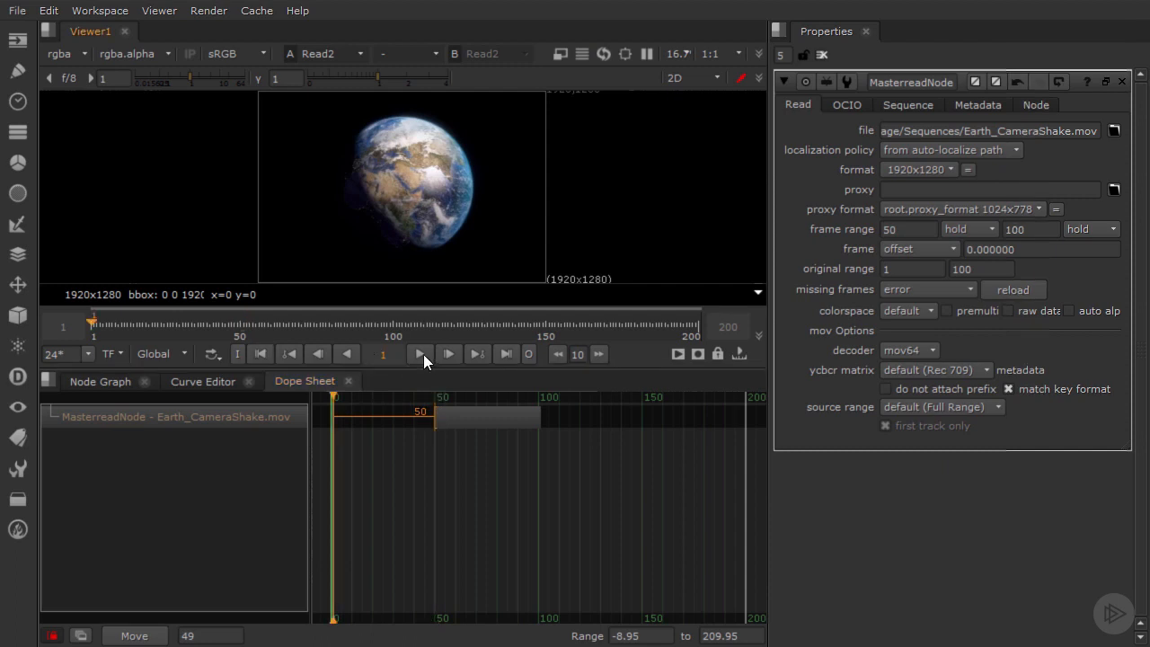
left_click(421, 354)
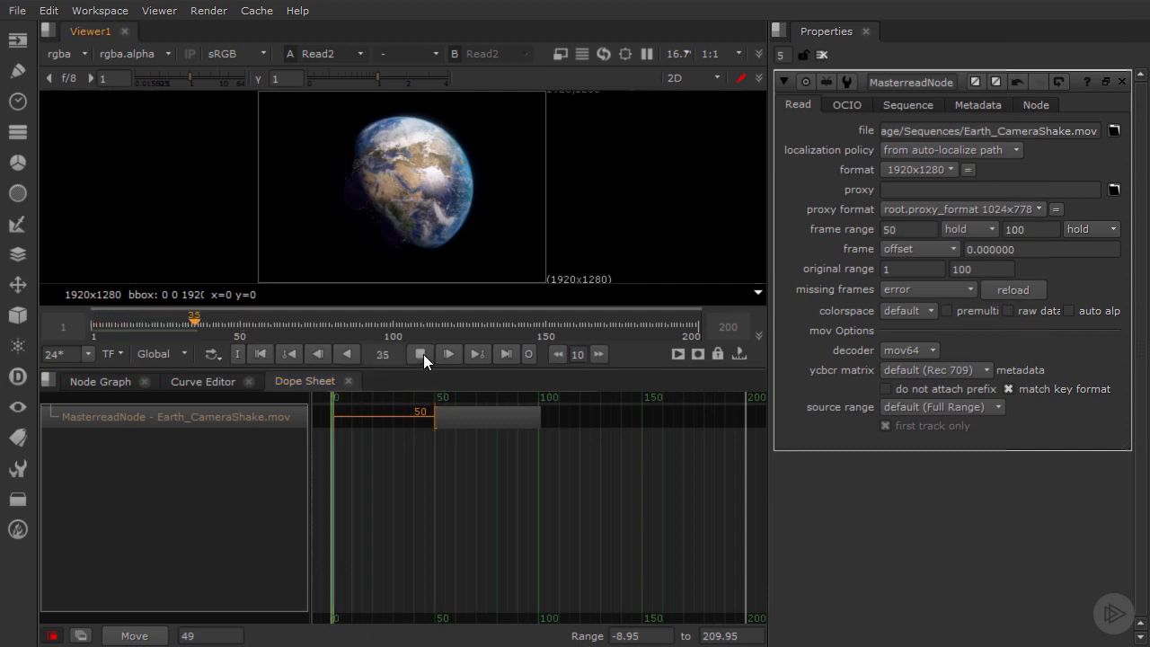
Step: Stop playback, set the frames before the clip's first frame to black, and check the result at frame 32
left_click(422, 353)
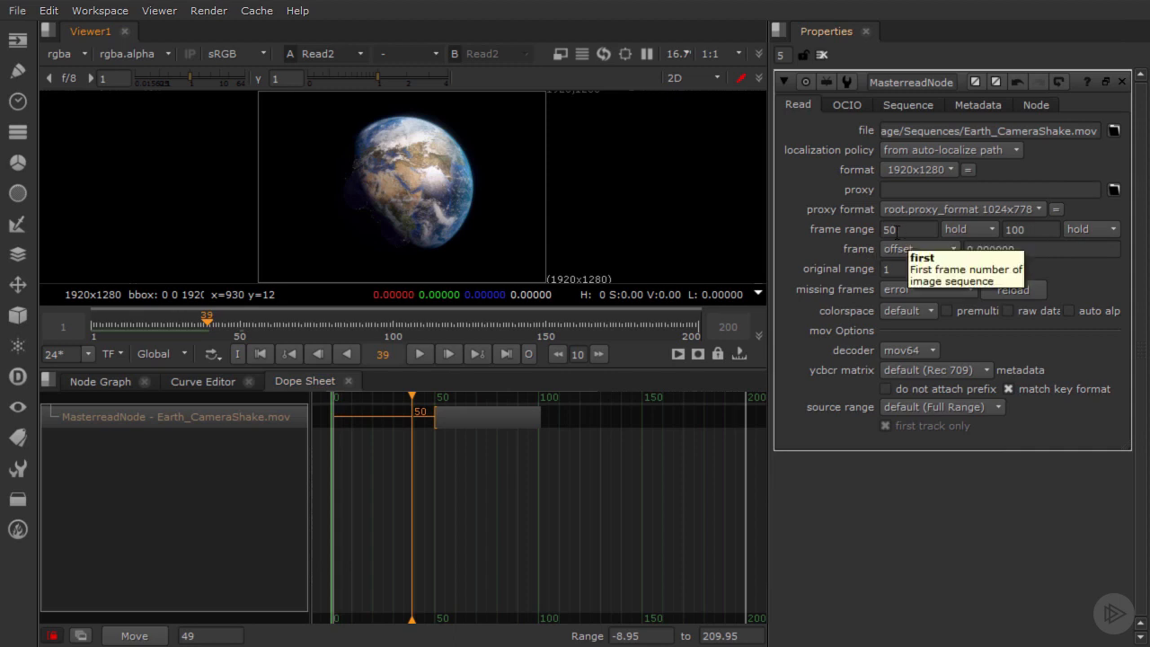
mouse_move(436, 419)
left_mouse_down()
mouse_move(415, 426)
mouse_move(436, 430)
left_mouse_up()
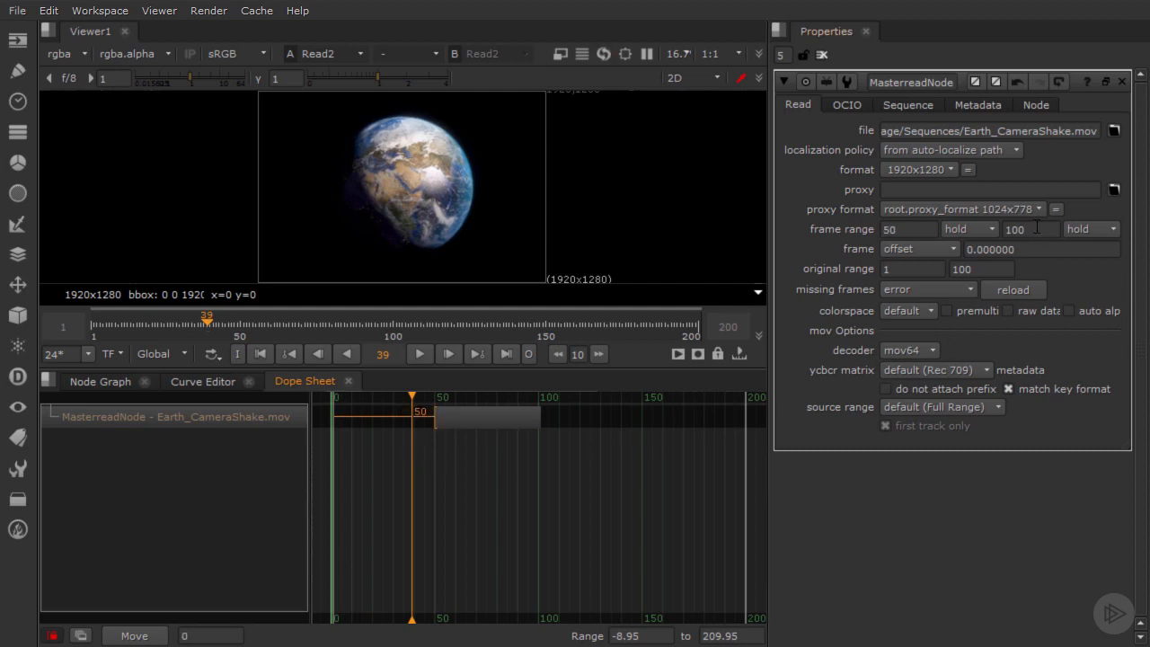
left_click(1003, 229)
left_click(987, 229)
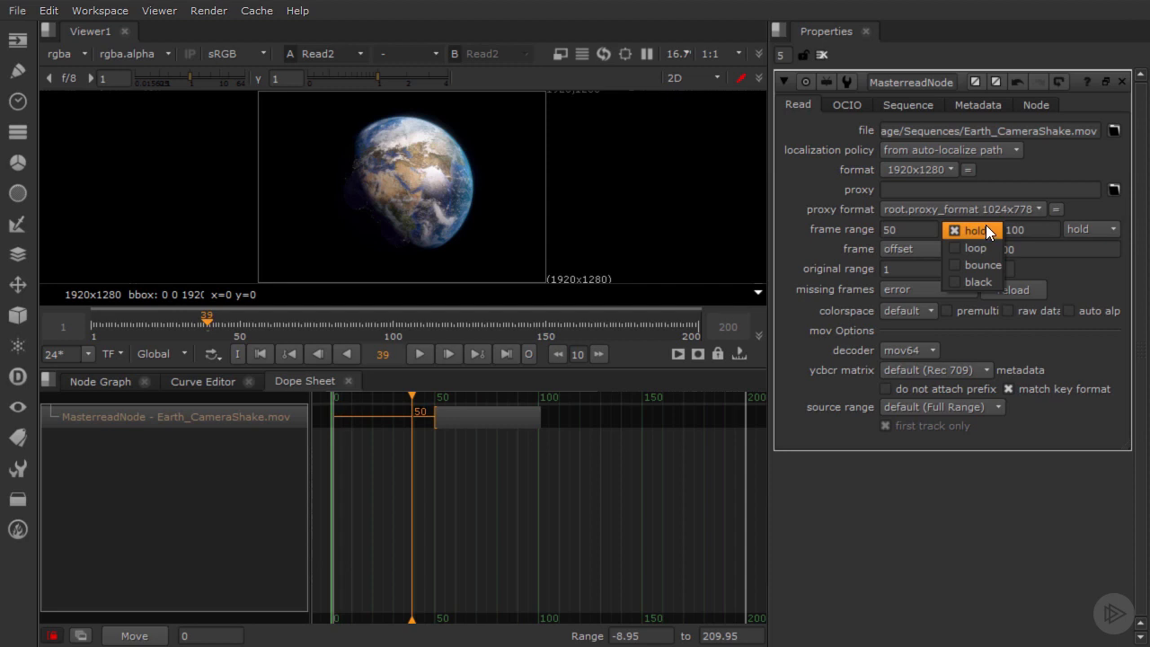
left_click(980, 281)
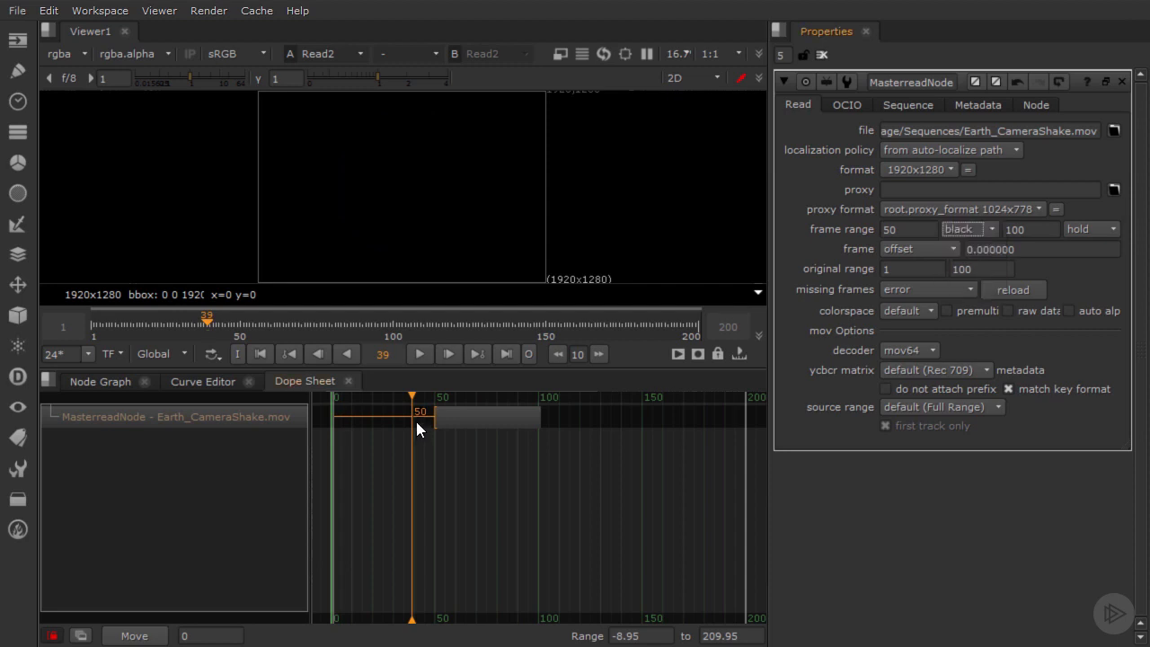
mouse_move(411, 393)
left_mouse_down()
mouse_move(374, 394)
mouse_move(398, 394)
left_mouse_up()
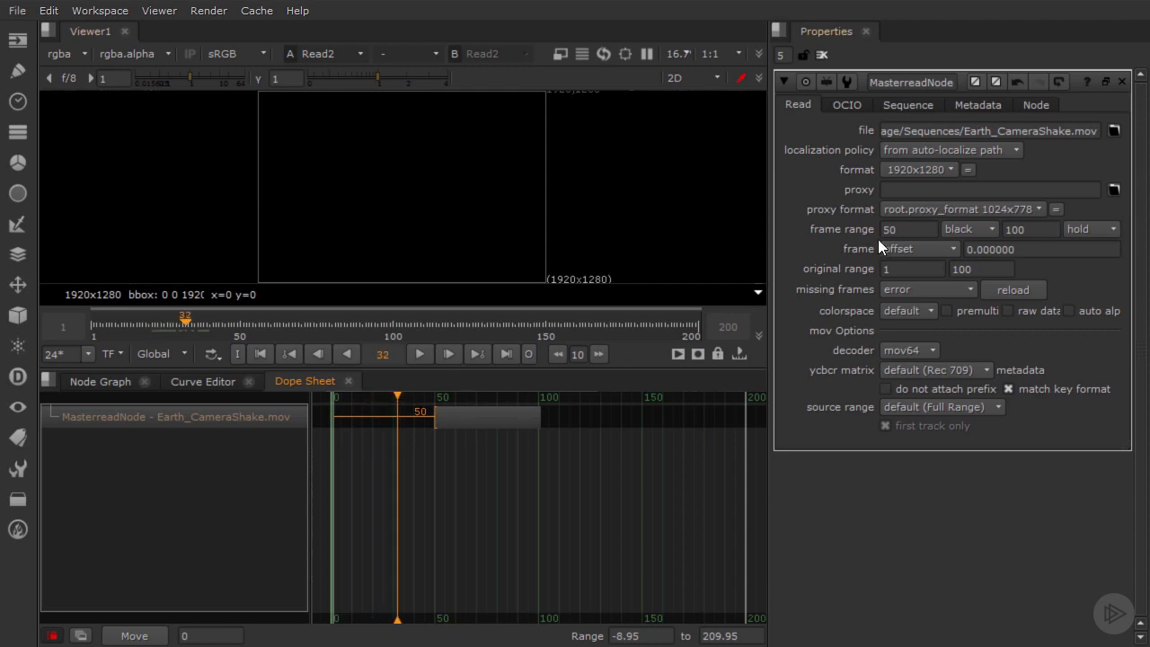
Step: Try the loop and bounce options for the frames before the clip's first frame
left_click(966, 229)
left_click(967, 193)
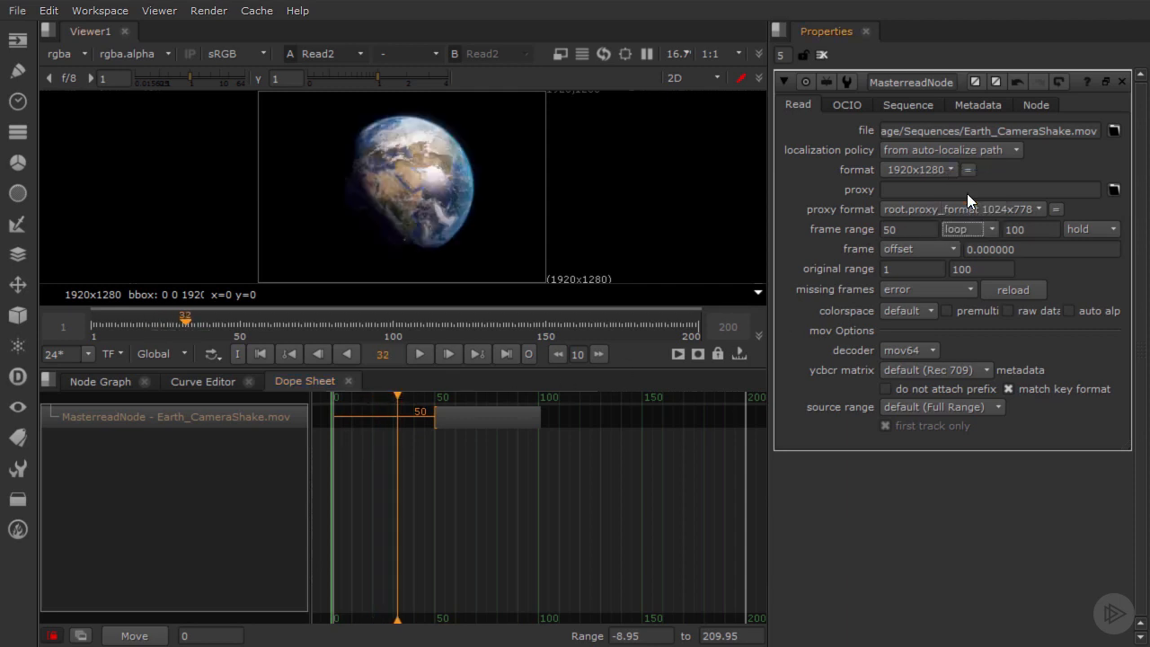
left_click(954, 228)
left_click(962, 245)
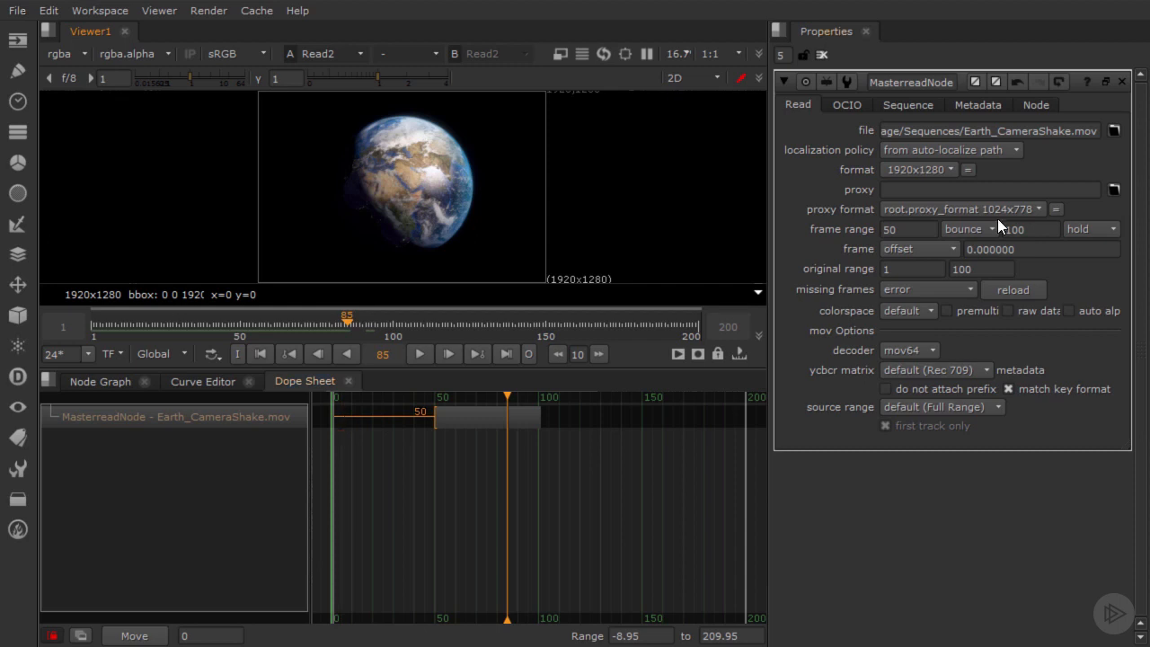
Step: Set the frames both before and after the clip's range to loop and play the sequence to check it
left_click(977, 229)
left_click(974, 213)
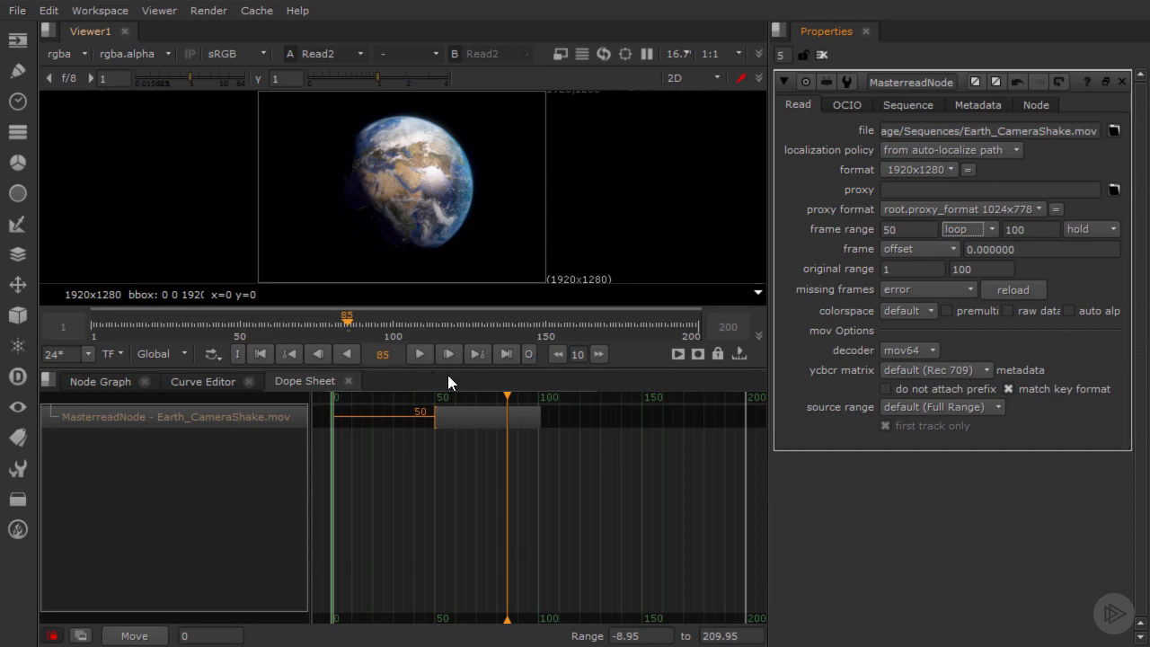
left_click(1091, 229)
left_click(1093, 245)
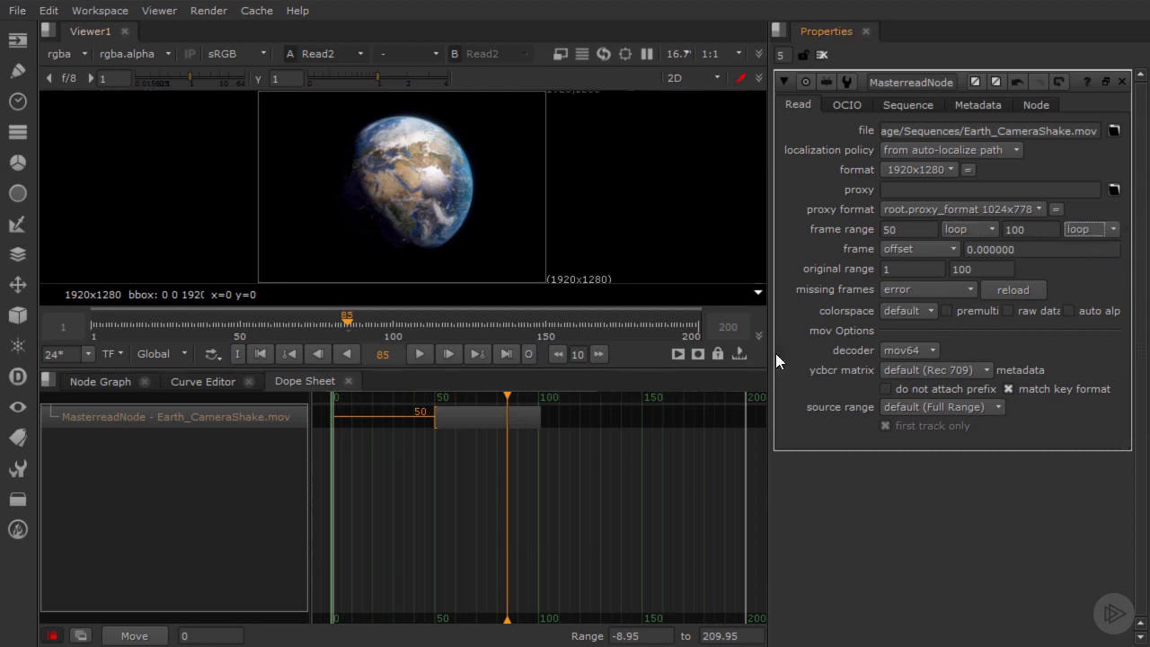
left_click(421, 357)
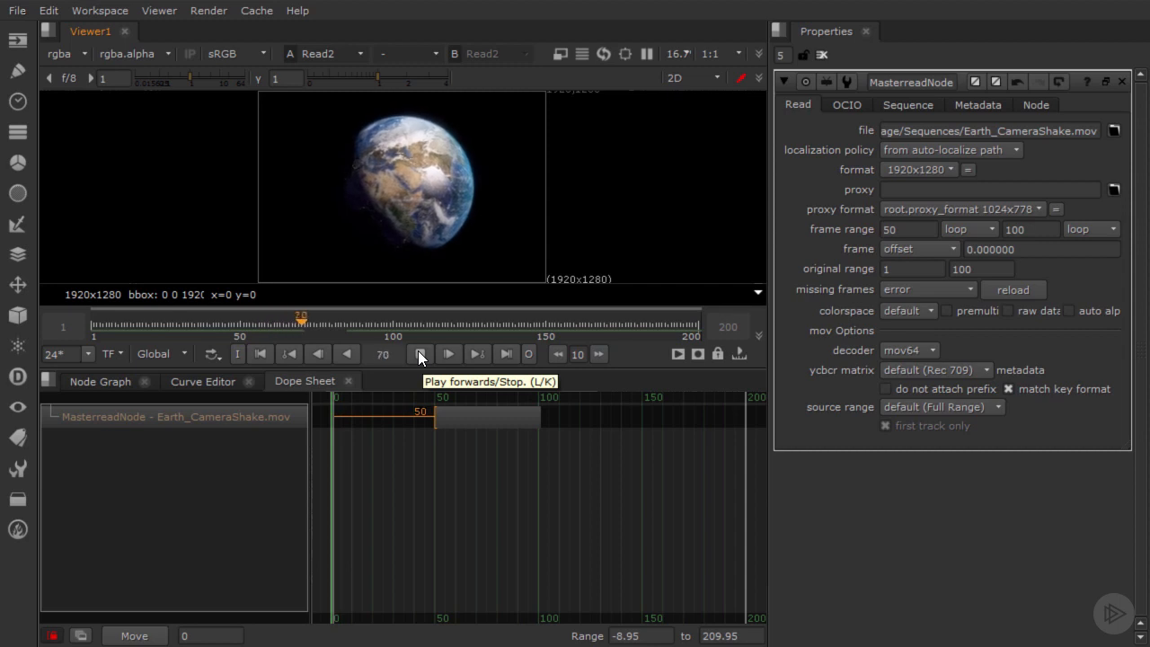
left_click(418, 353)
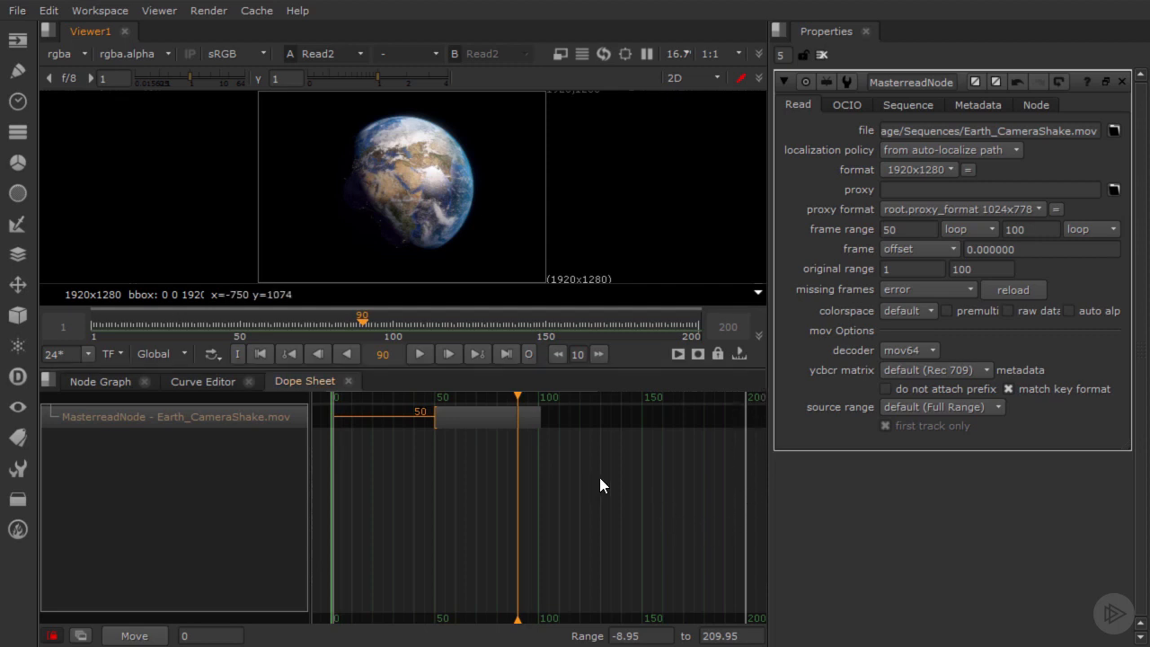
Step: Set the frames both before and after the clip's range to black and scrub back to frame 40
left_click(956, 228)
left_click(955, 264)
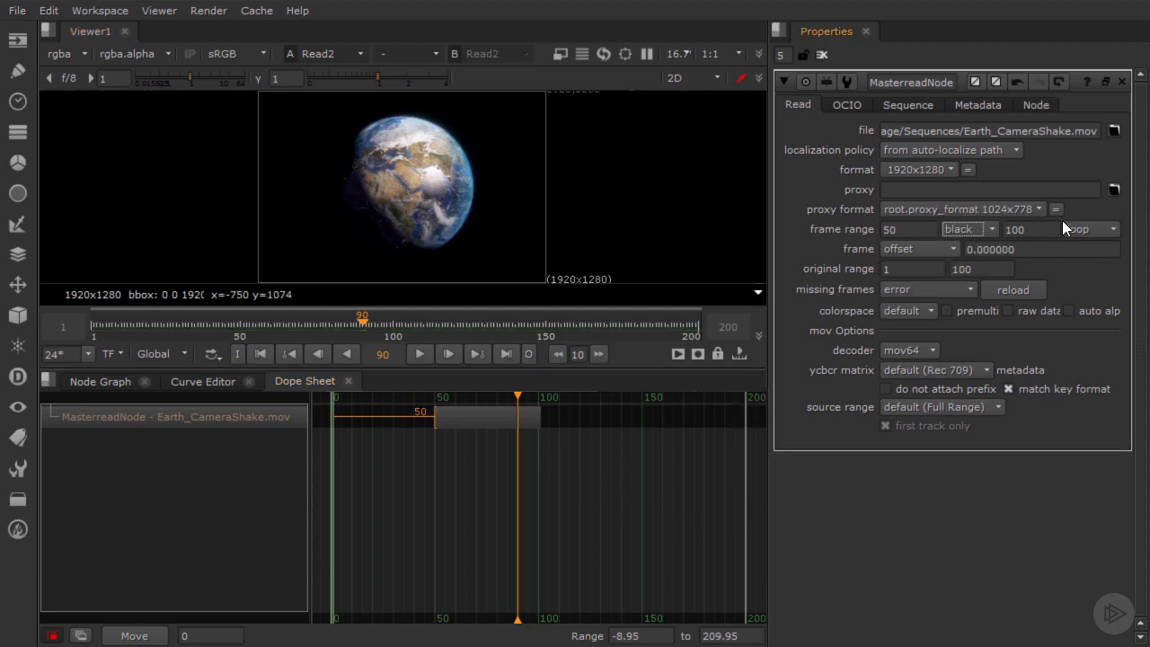
left_click(1075, 232)
left_click(1097, 265)
left_click_drag(342, 326, 210, 342)
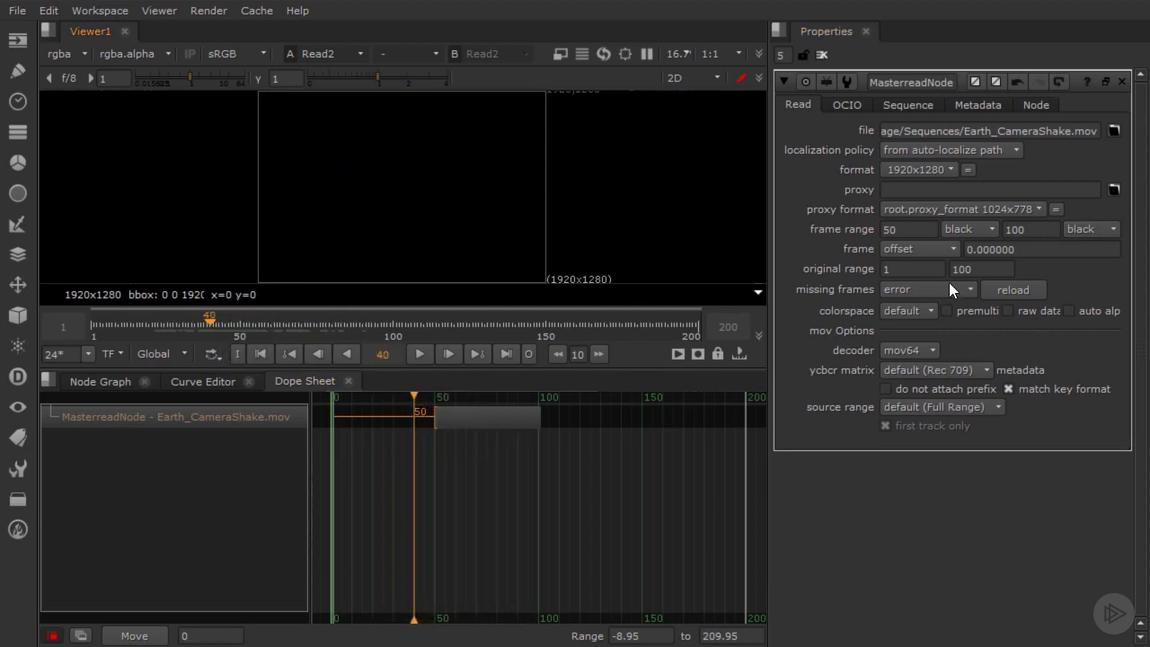
Step: Switch the frames before the clip's start to loop, play from frame 4, and scrub back to frame 46
left_click(971, 228)
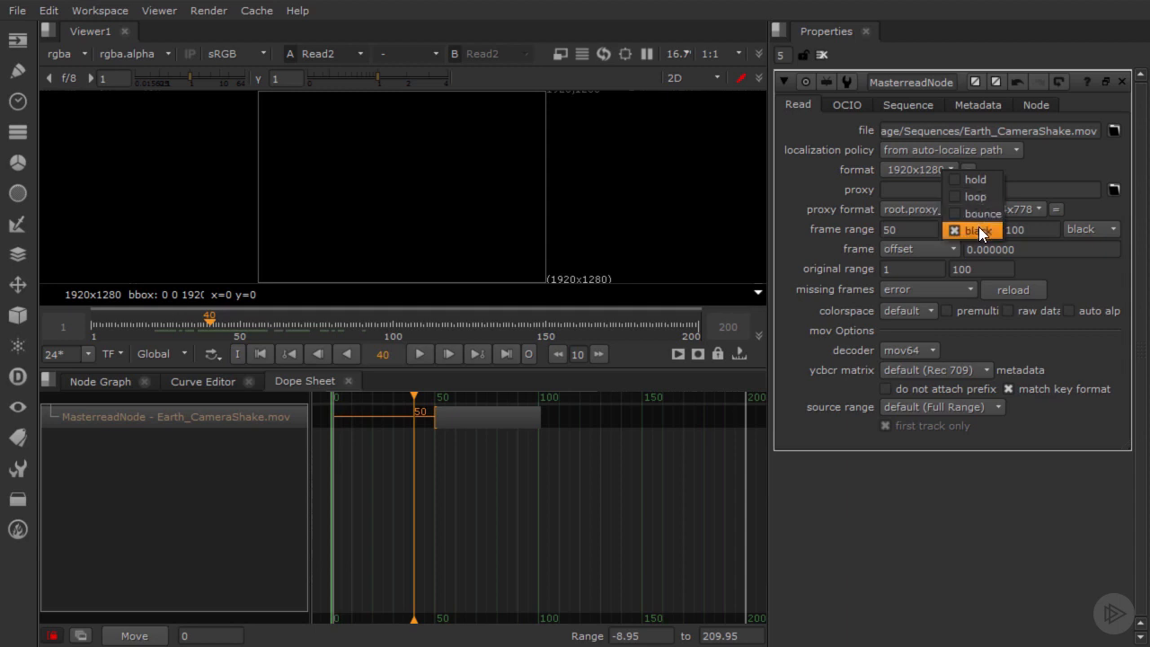
left_click(976, 197)
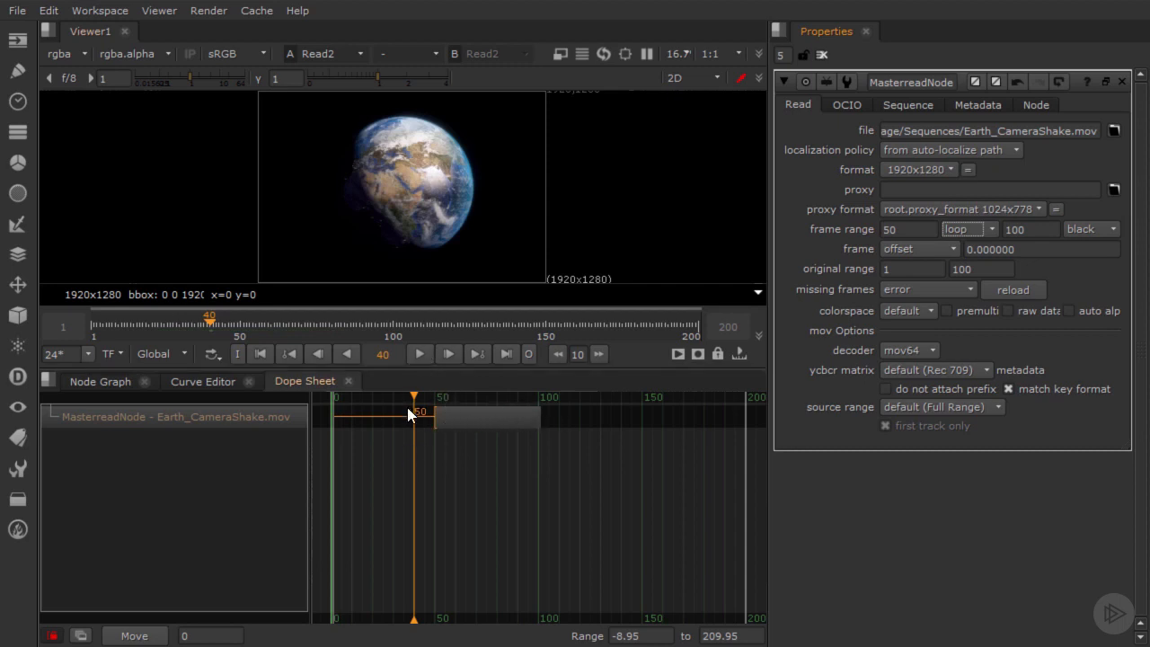
left_click_drag(415, 398, 339, 398)
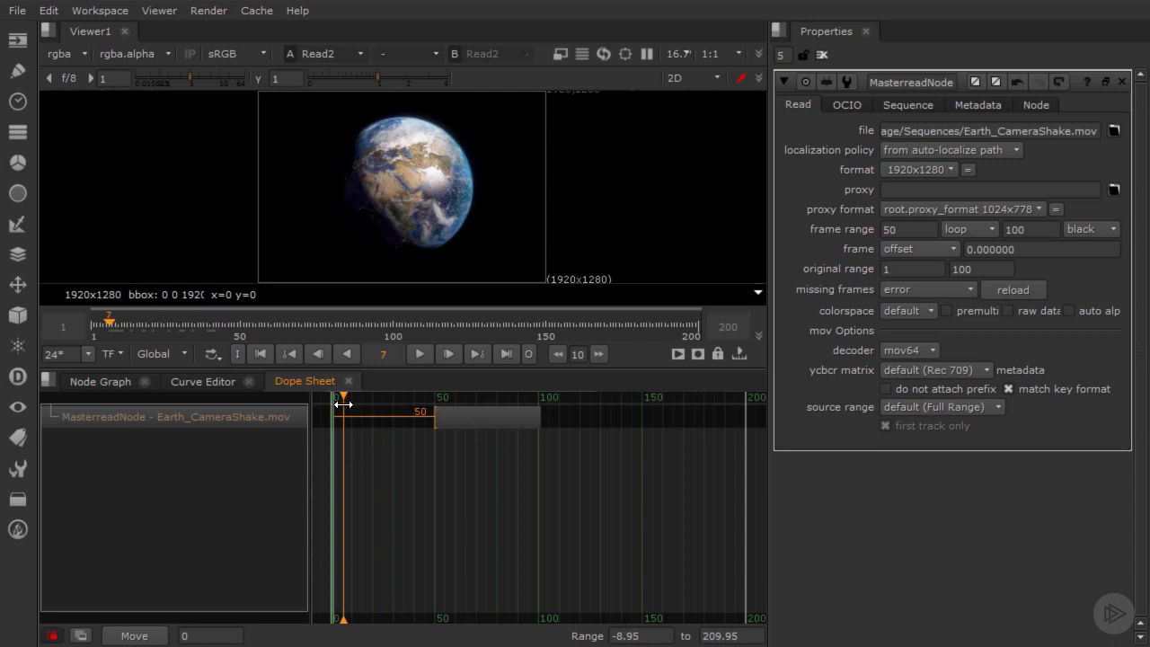
left_click(417, 353)
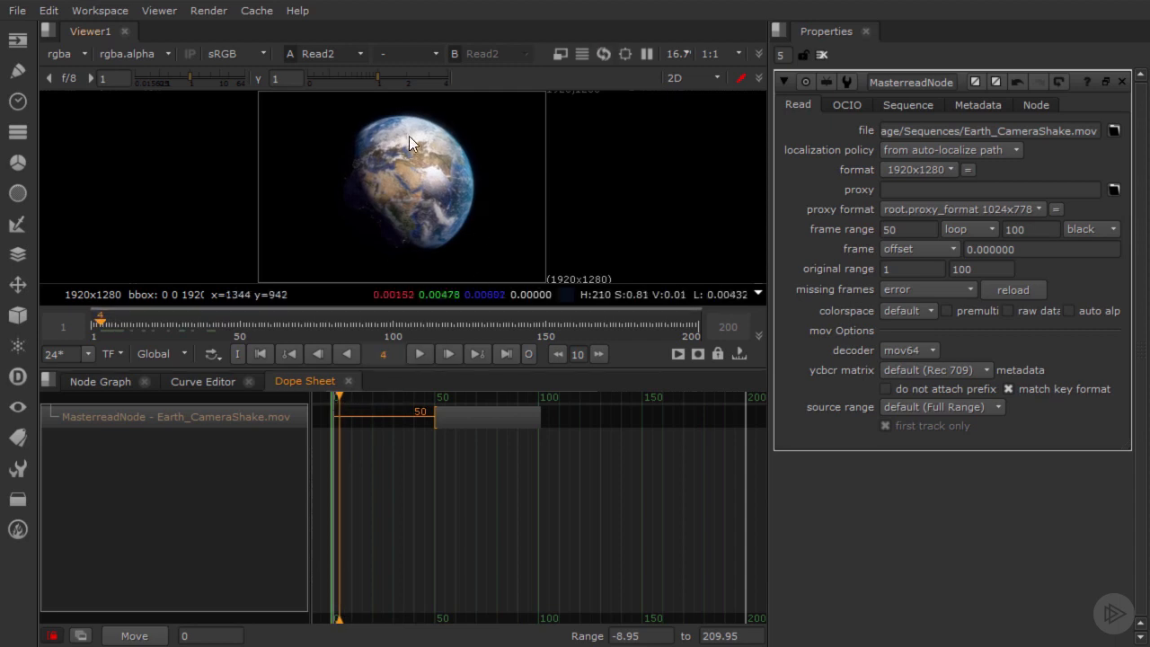
left_click(422, 355)
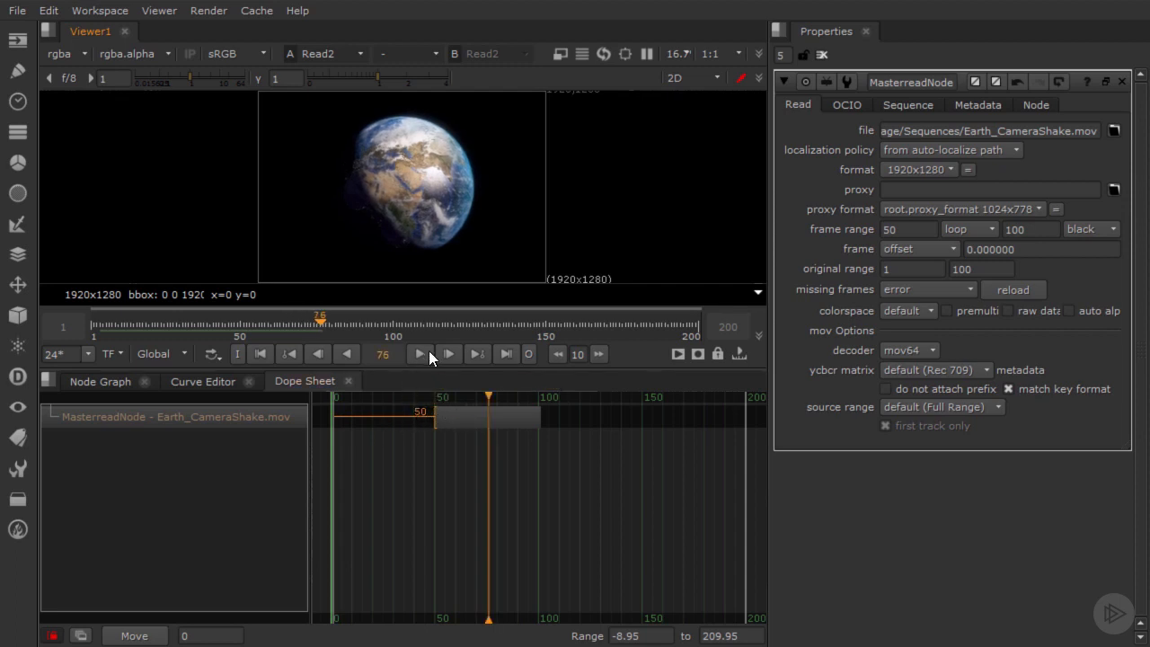
left_click_drag(319, 308, 229, 340)
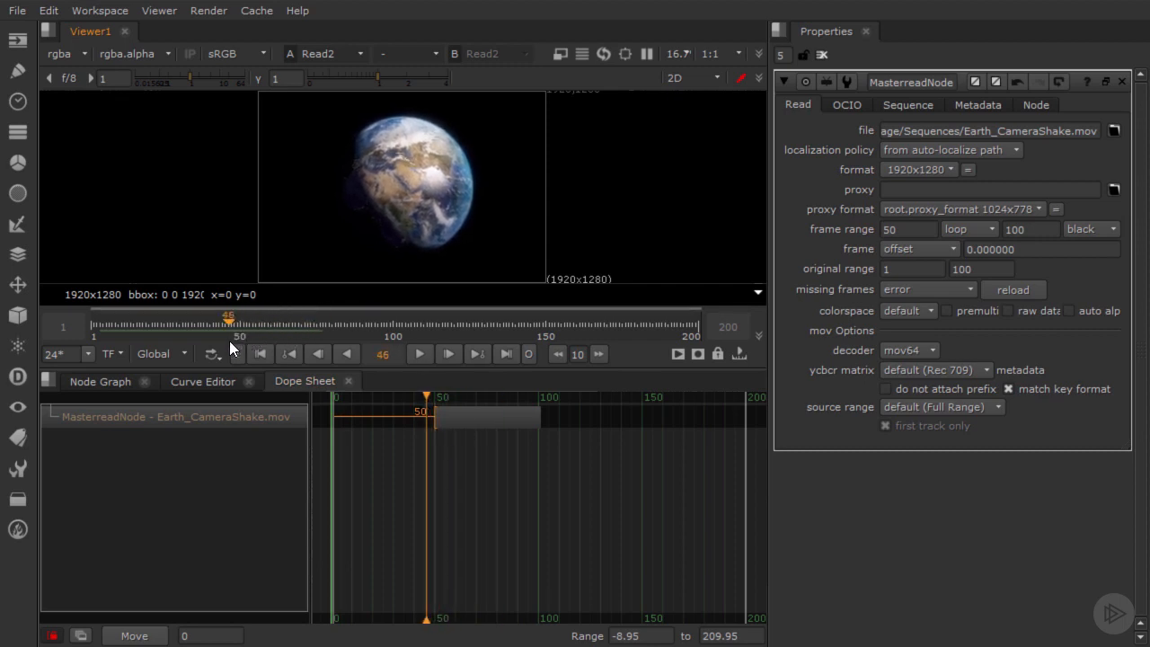
Step: Set the frames before the clip's start to bounce and play from frame 24 to check the transition into the clip
left_click(956, 229)
left_click(957, 245)
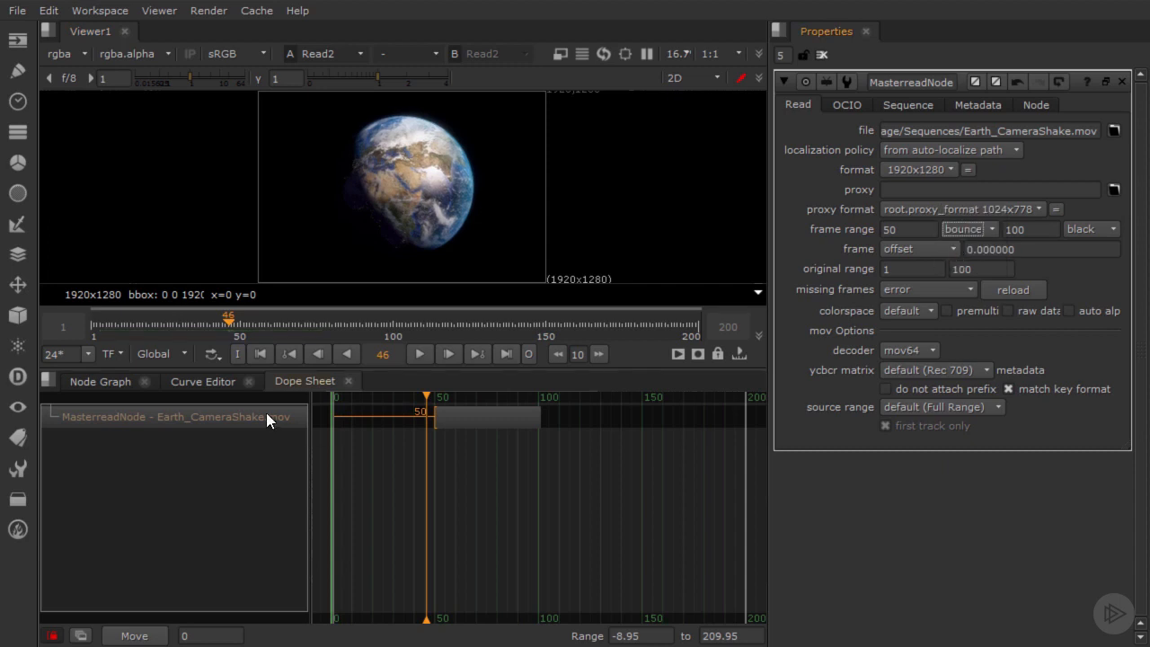
left_click_drag(216, 308, 162, 335)
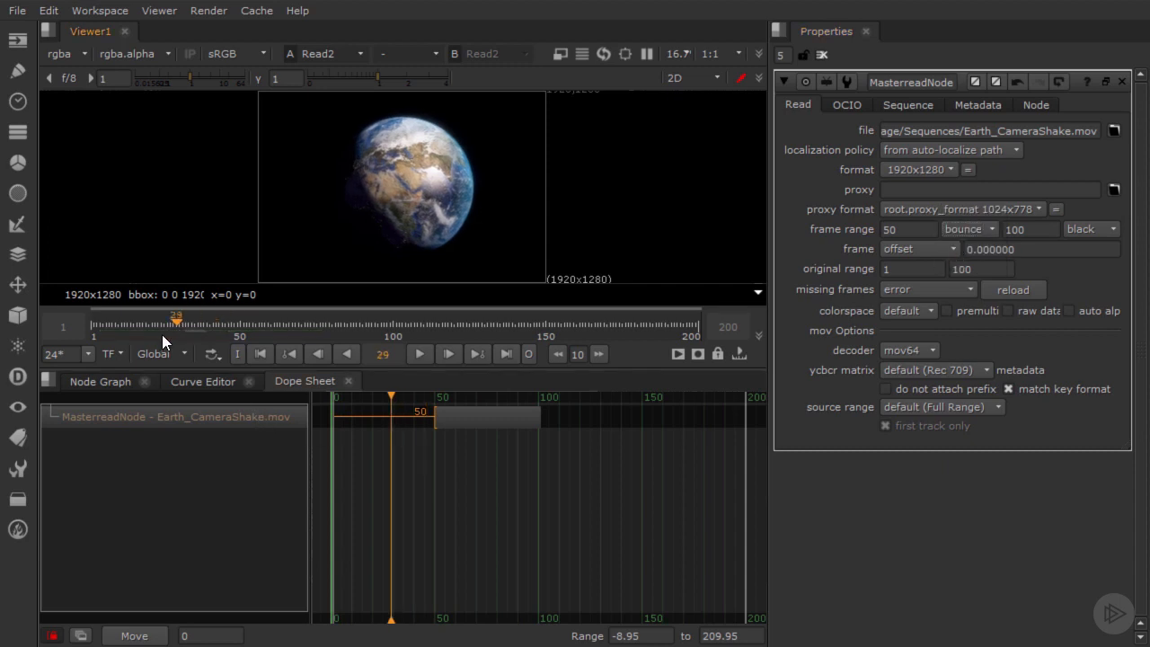
left_click(417, 354)
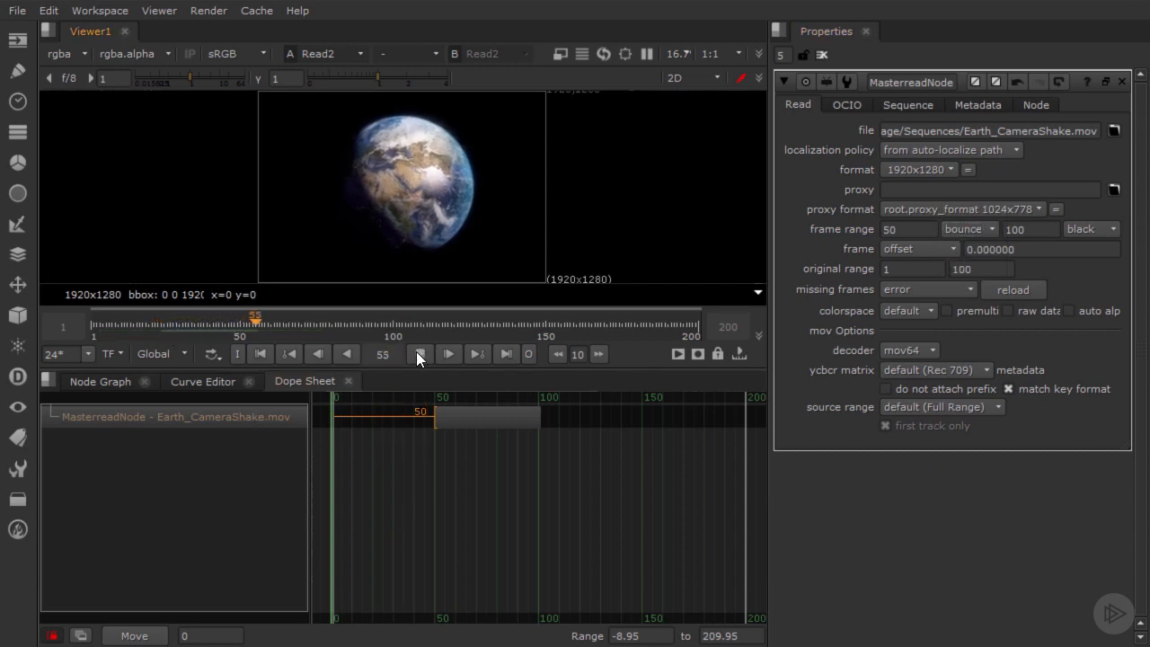
left_click(417, 354)
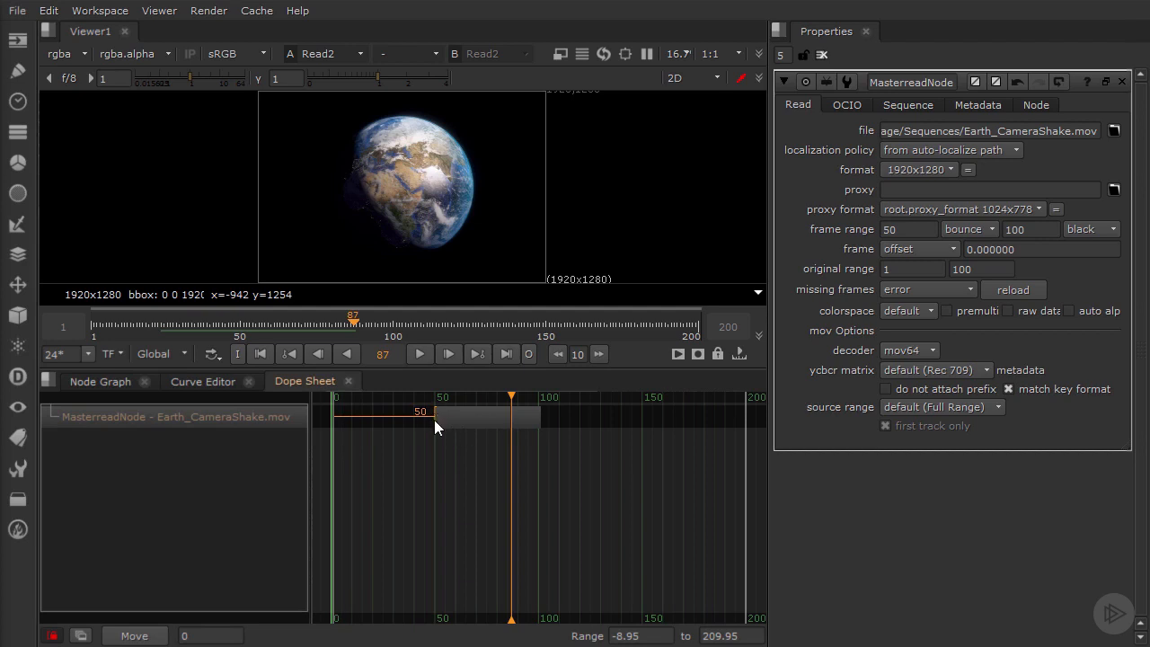
Step: Extend the start of the MasterreadNode clip back to frame 1 in the Dope Sheet
left_click_drag(435, 419, 334, 419)
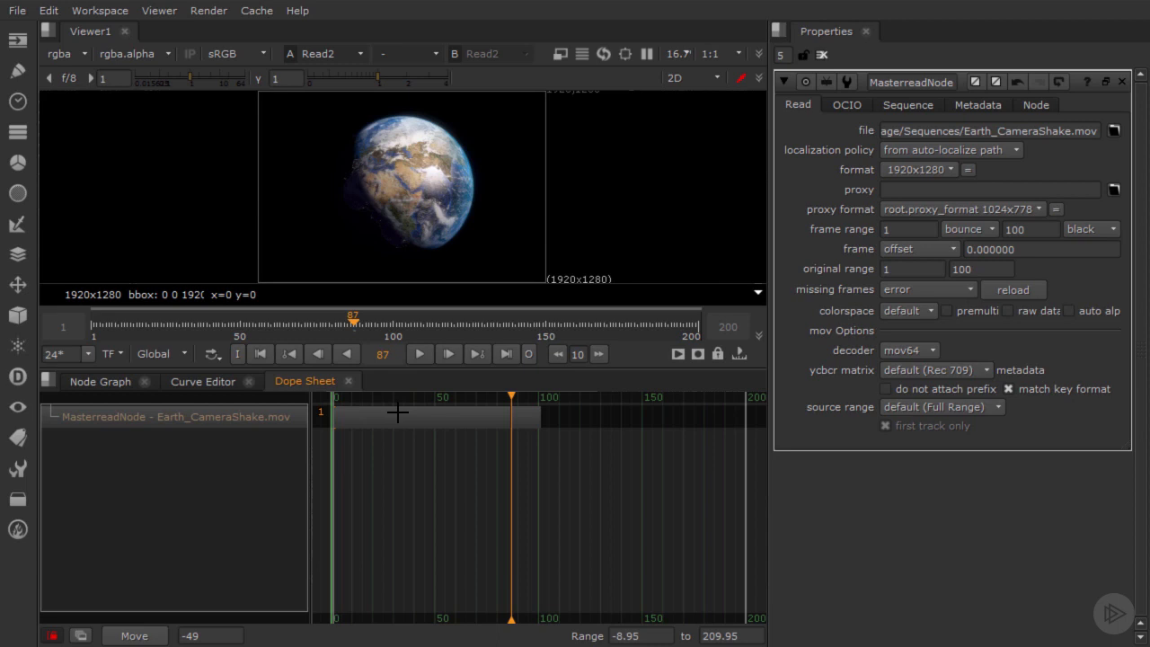